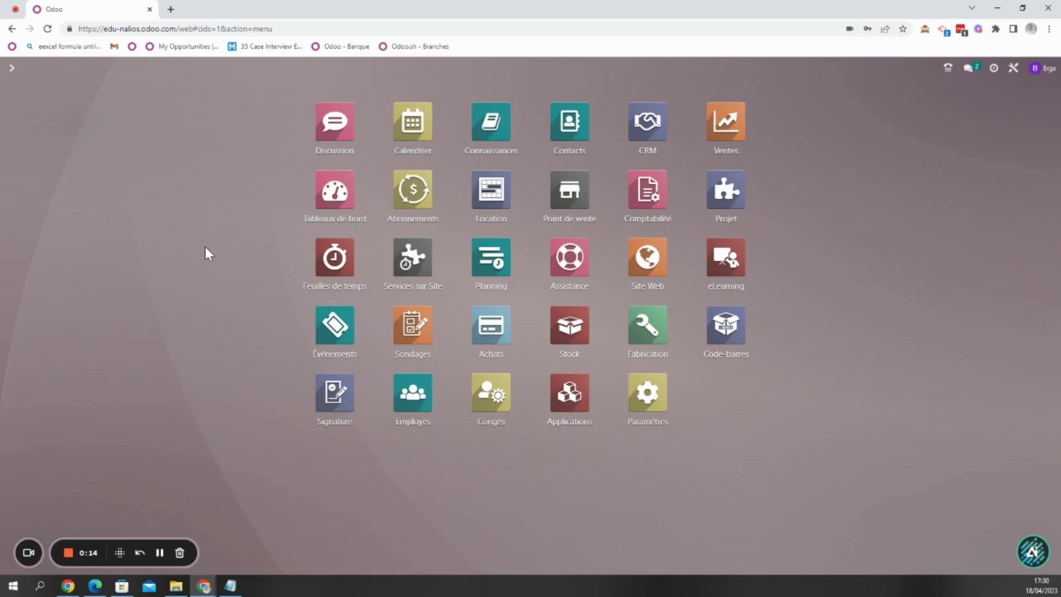
- Search 'paiement' and open Site Web / Configuration / eCommerce / Fournisseurs de paiement
type("paie")
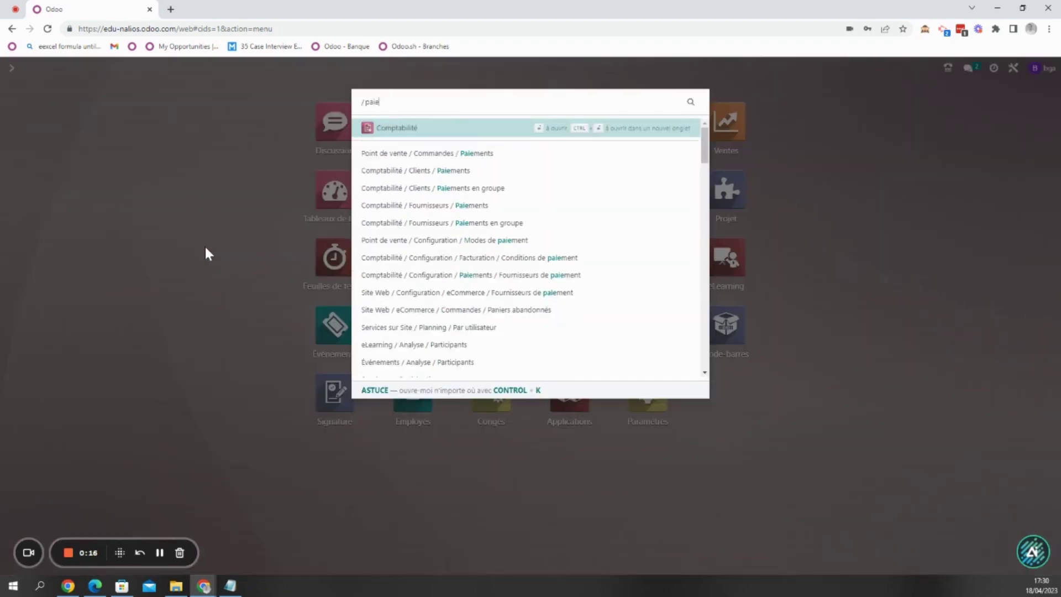
type("ment")
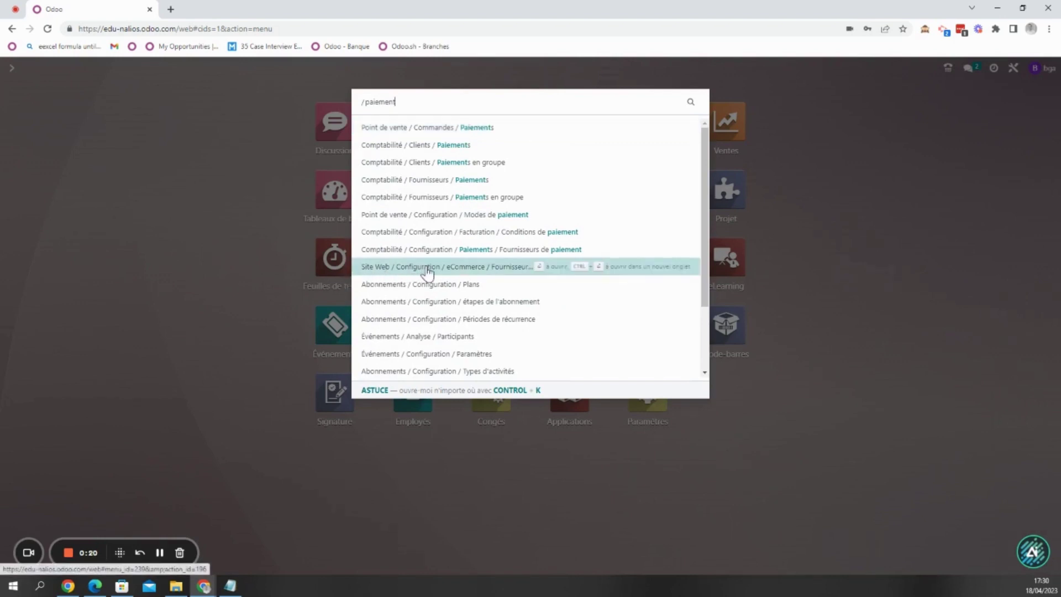
left_click(501, 270)
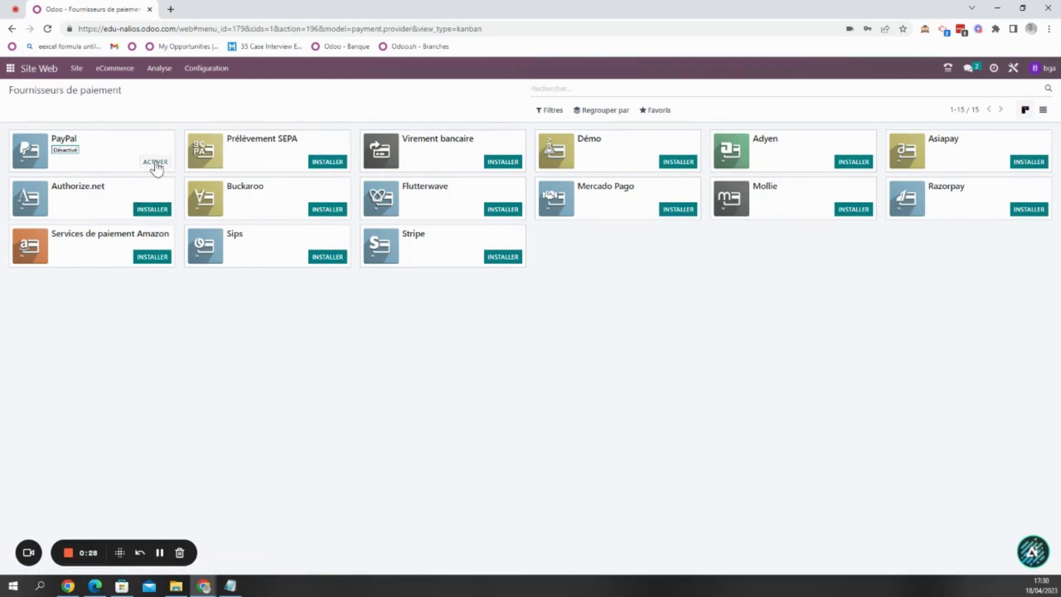
- Open the deactivated PayPal provider's form showing its e-mail and PDT token
left_click(118, 156)
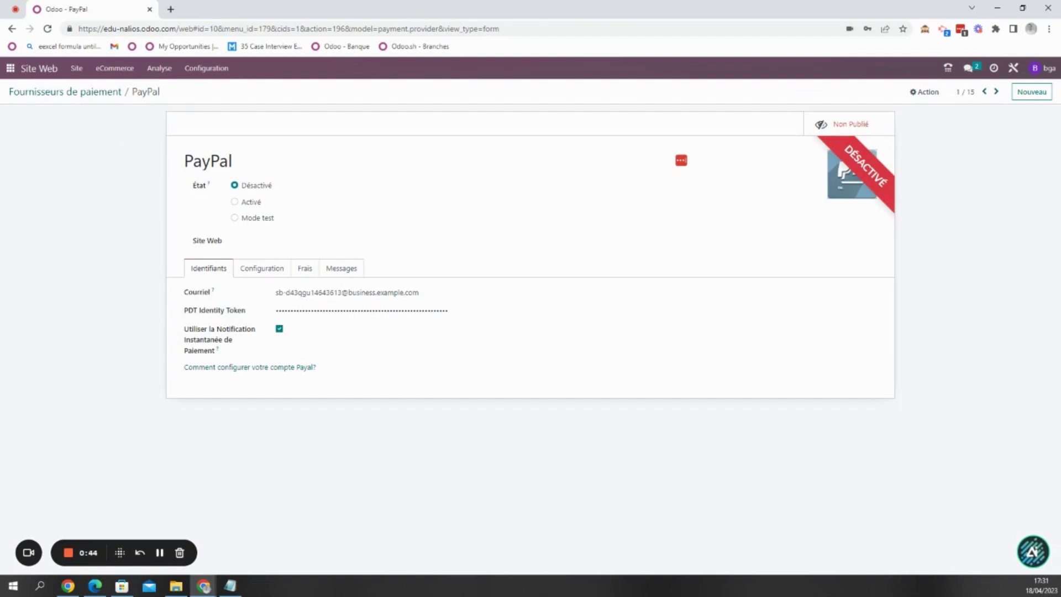
left_click(203, 585)
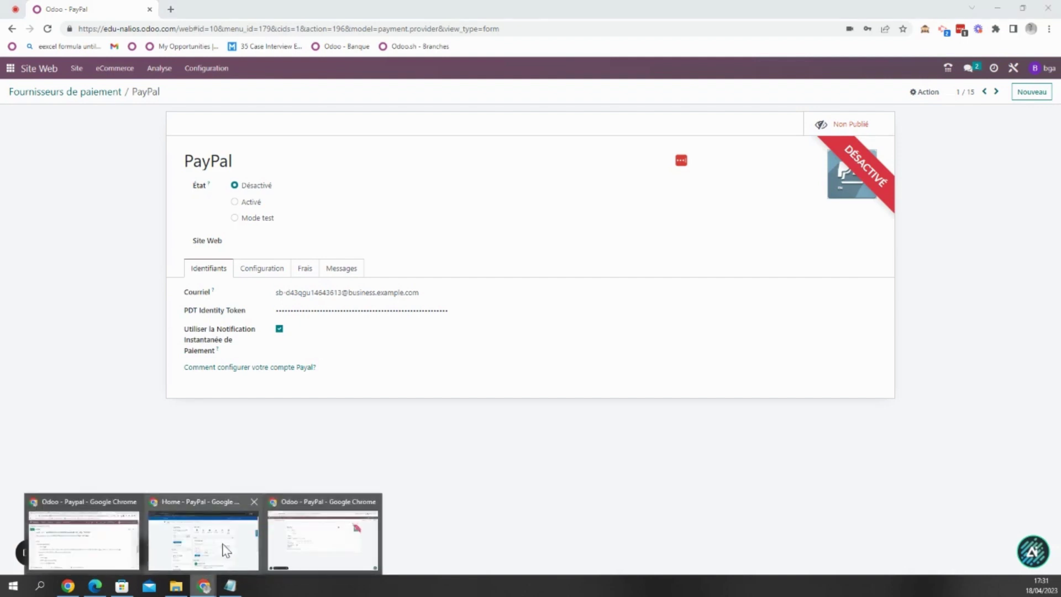
- In the PayPal sandbox, go to Account Settings > Website payments
left_click(224, 548)
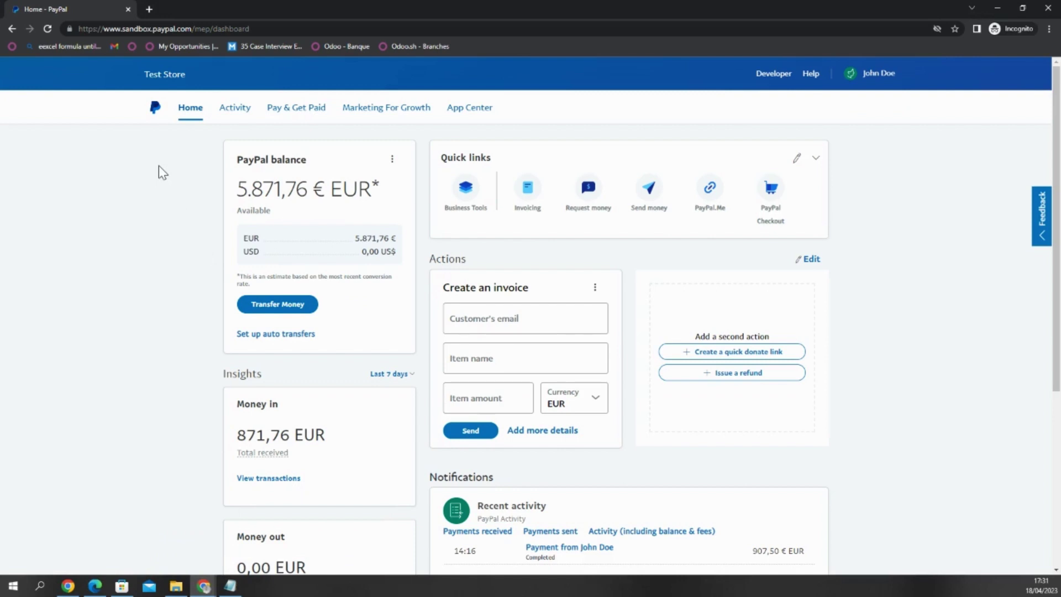
mouse_move(864, 81)
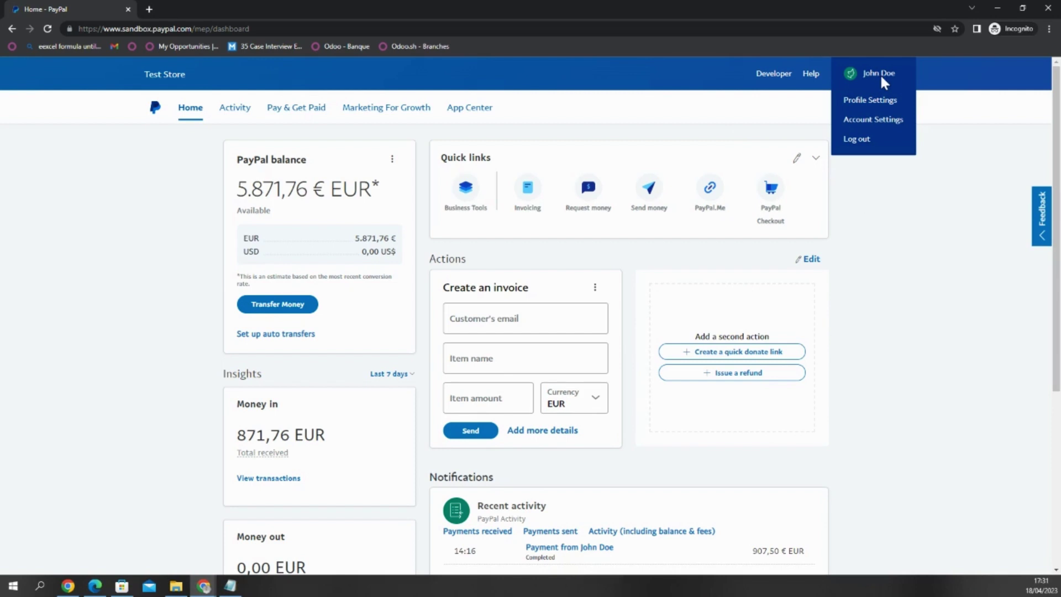
left_click(880, 122)
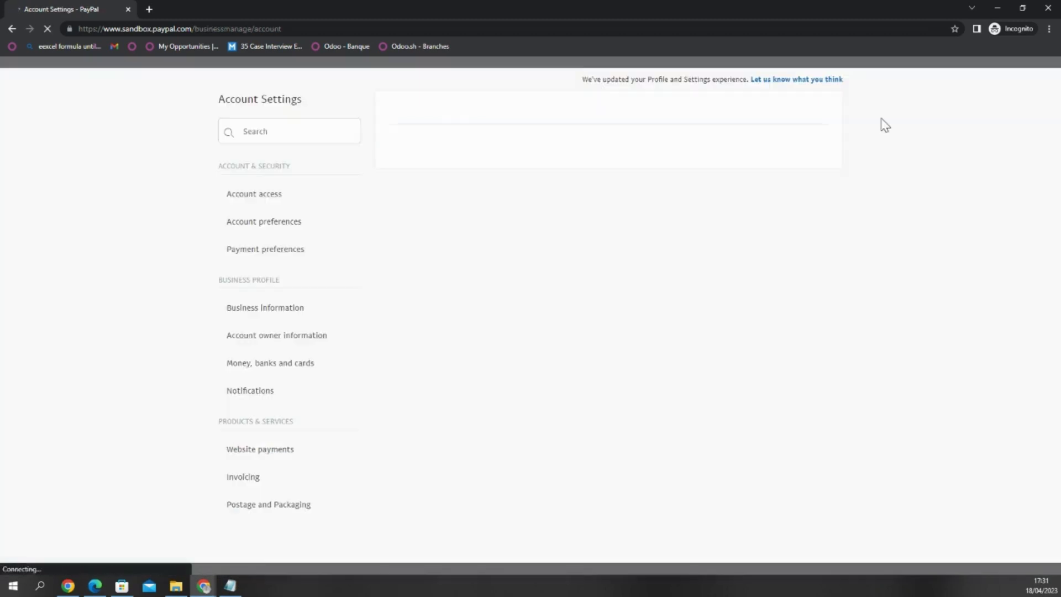
scroll(304, 282, "down", 3)
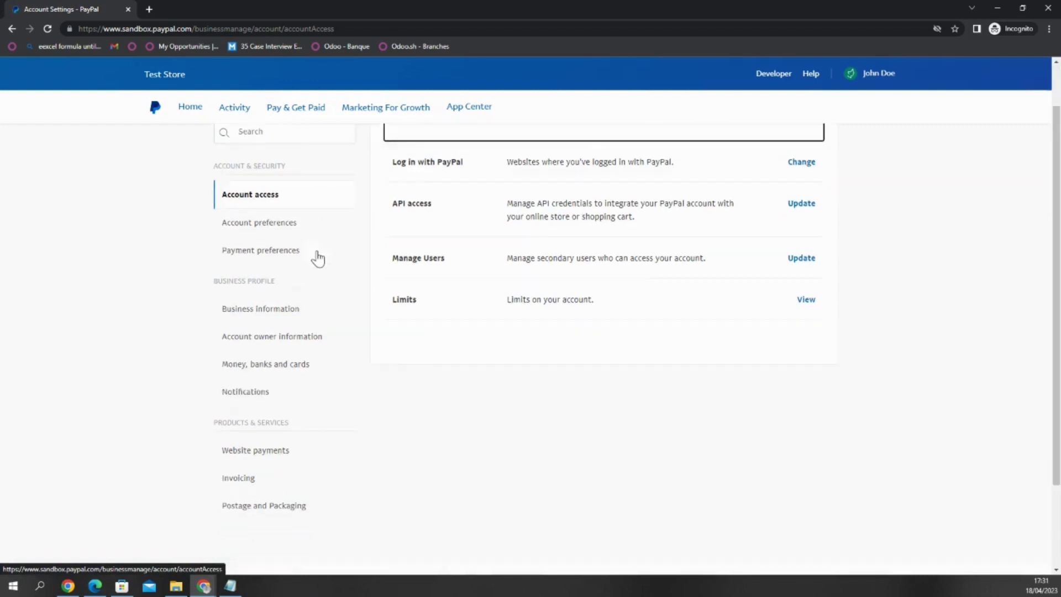
left_click(261, 405)
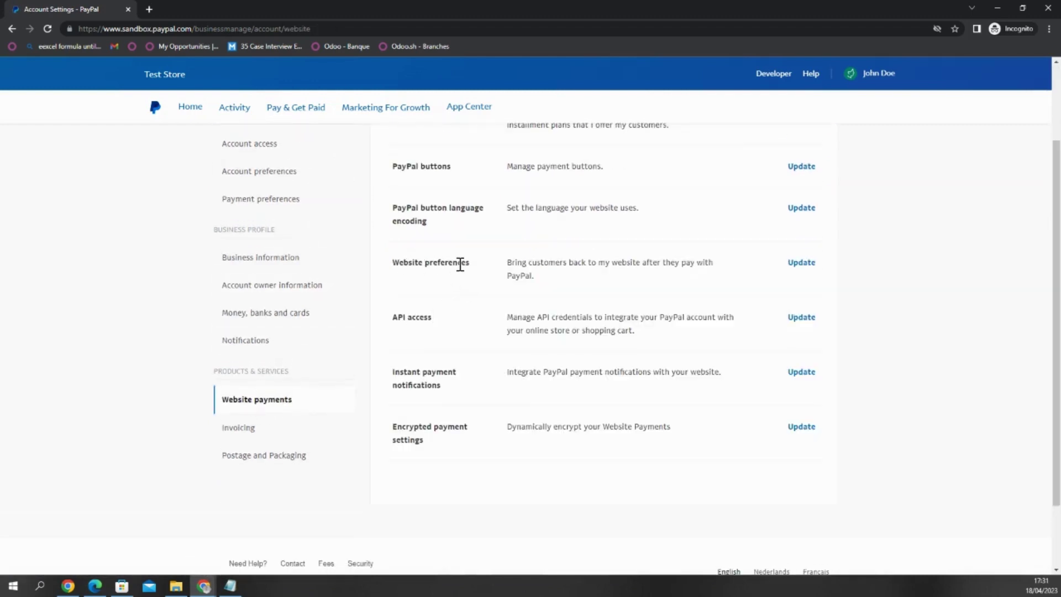
left_click(800, 268)
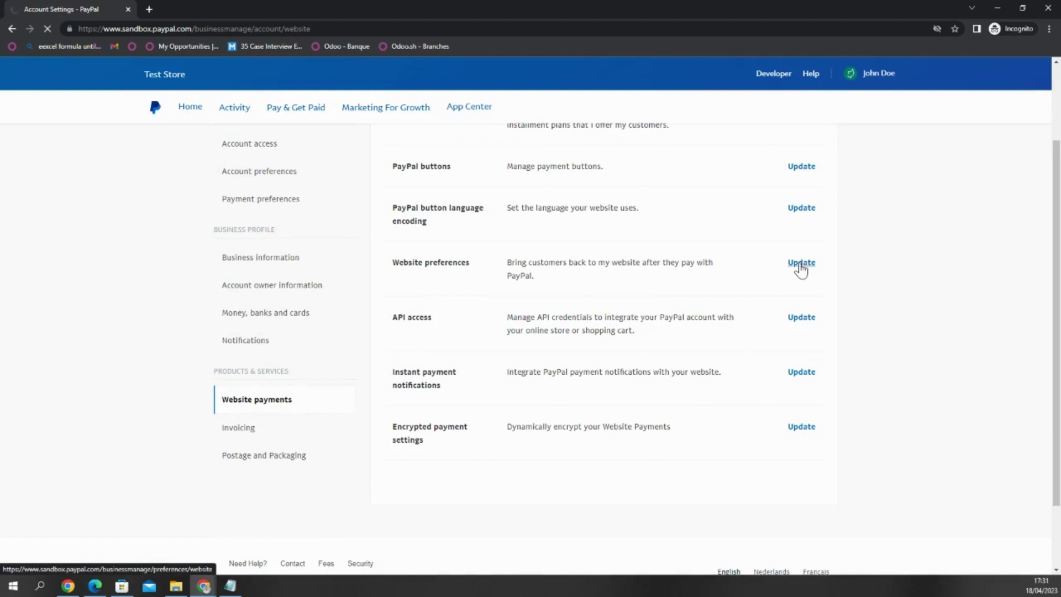
scroll(443, 320, "down", 1)
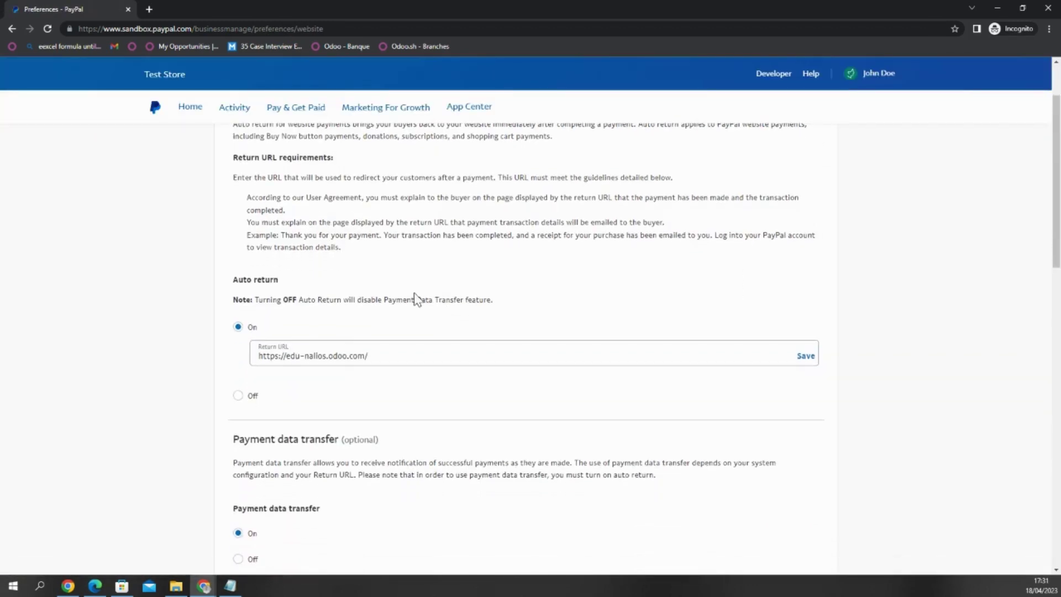
scroll(293, 396, "down", 1)
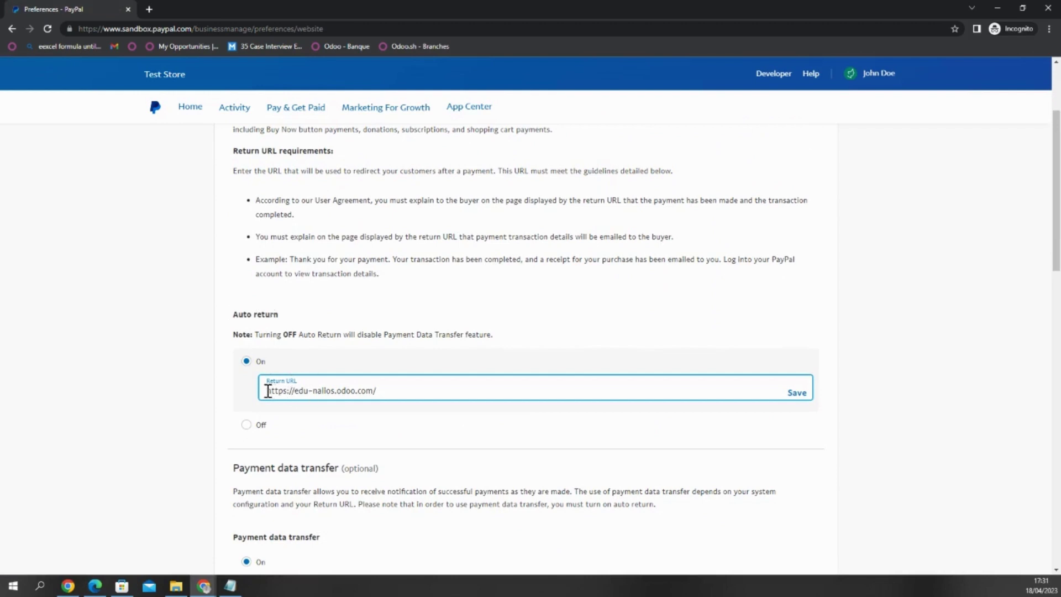
left_click_drag(268, 391, 383, 387)
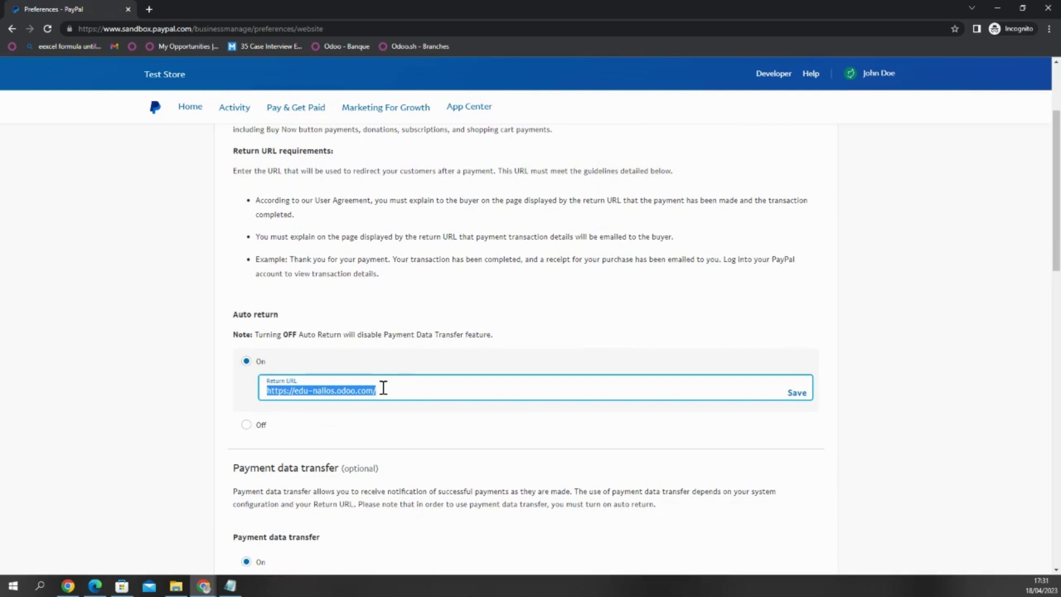
left_click(395, 390)
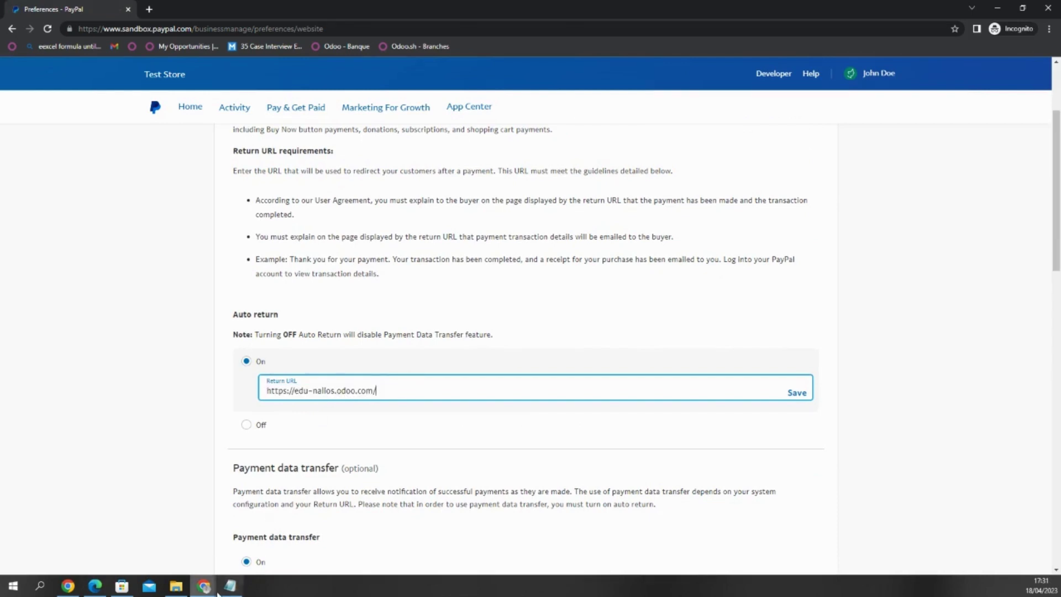
mouse_move(217, 592)
left_click(299, 543)
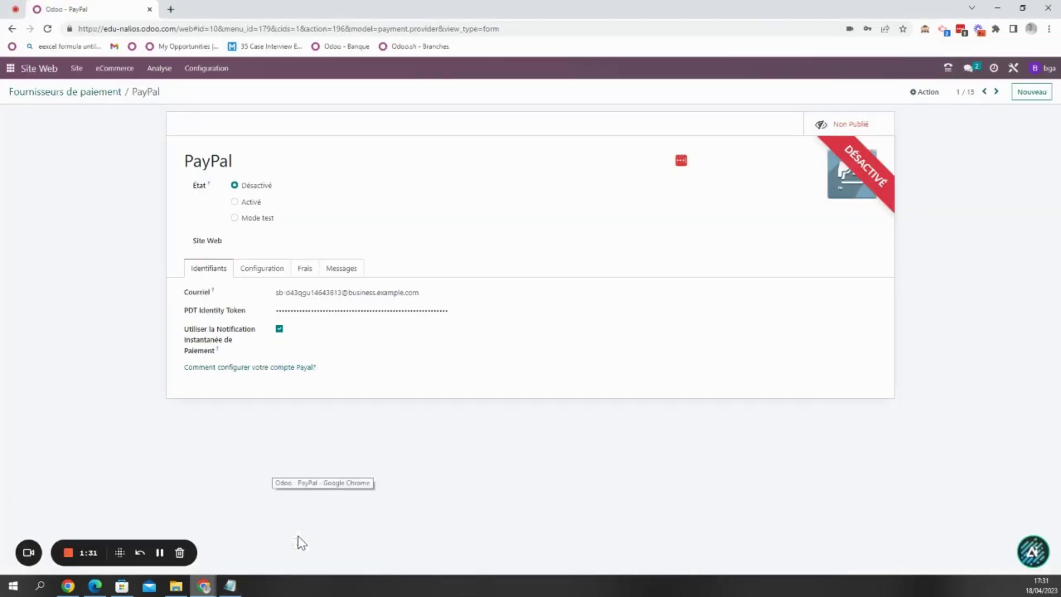
left_click_drag(78, 29, 172, 28)
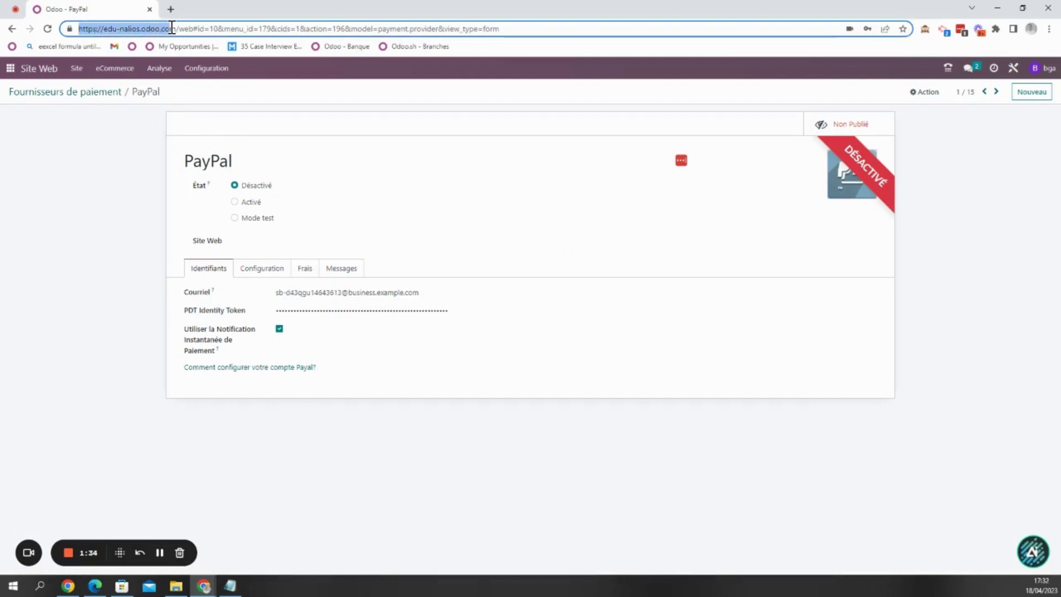
left_click(204, 586)
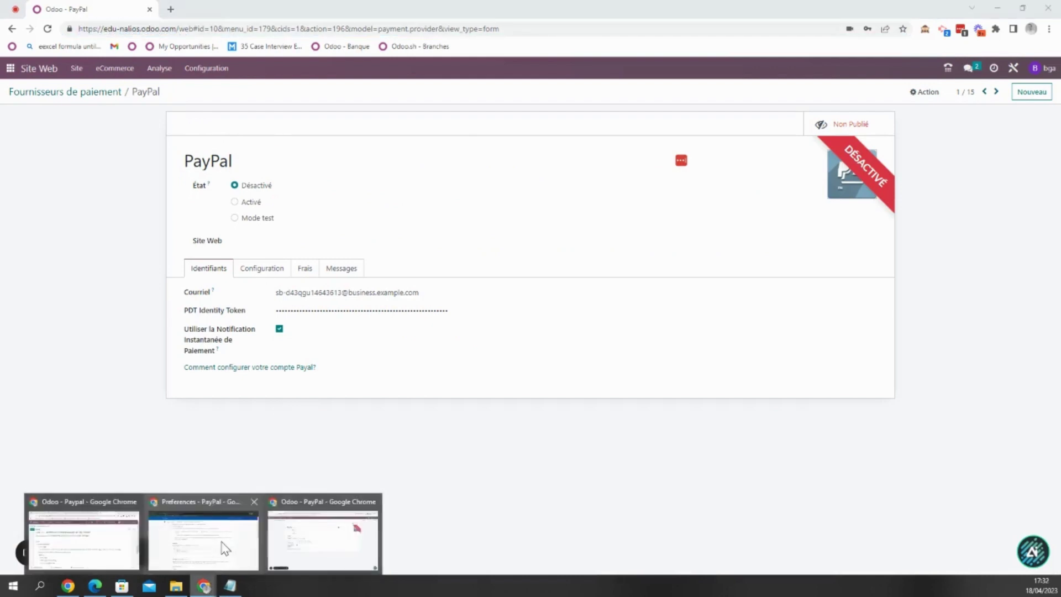
left_click(224, 547)
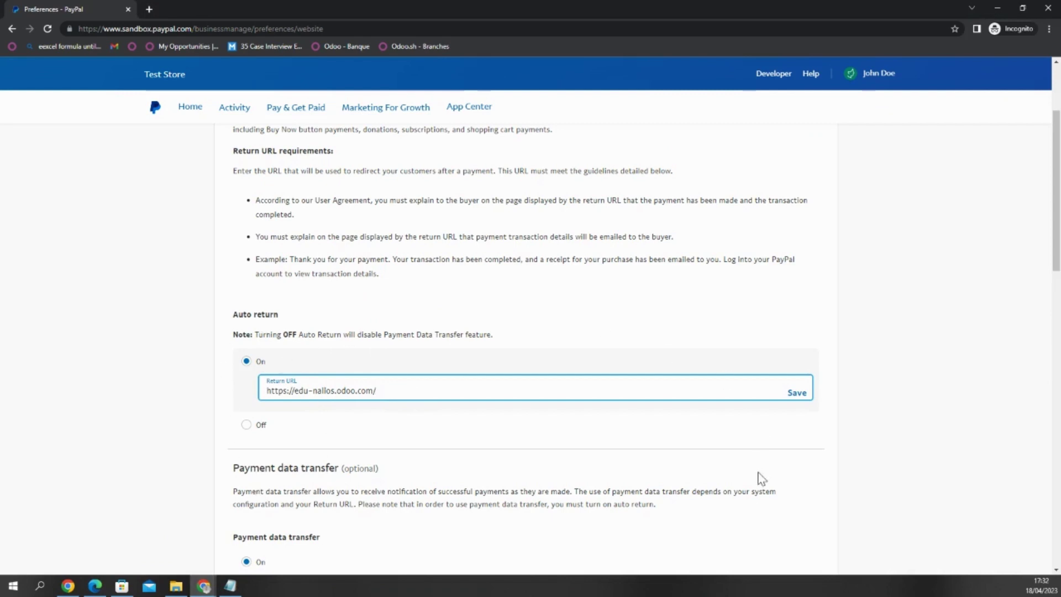
- Save the auto return Return URL in PayPal's Website preferences
left_click(798, 395)
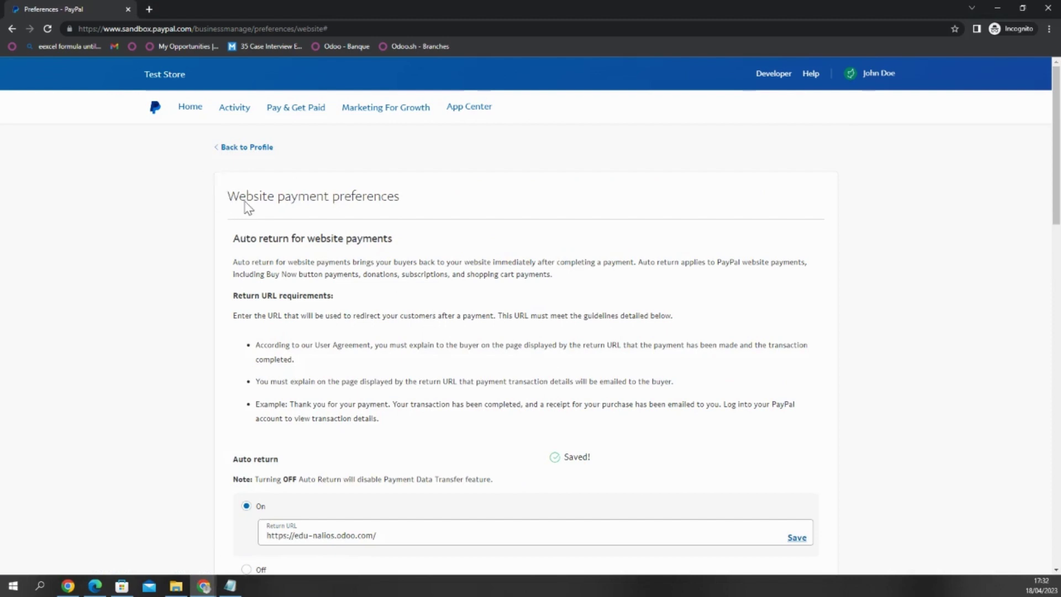
scroll(243, 207, "down", 1)
scroll(301, 261, "down", 4)
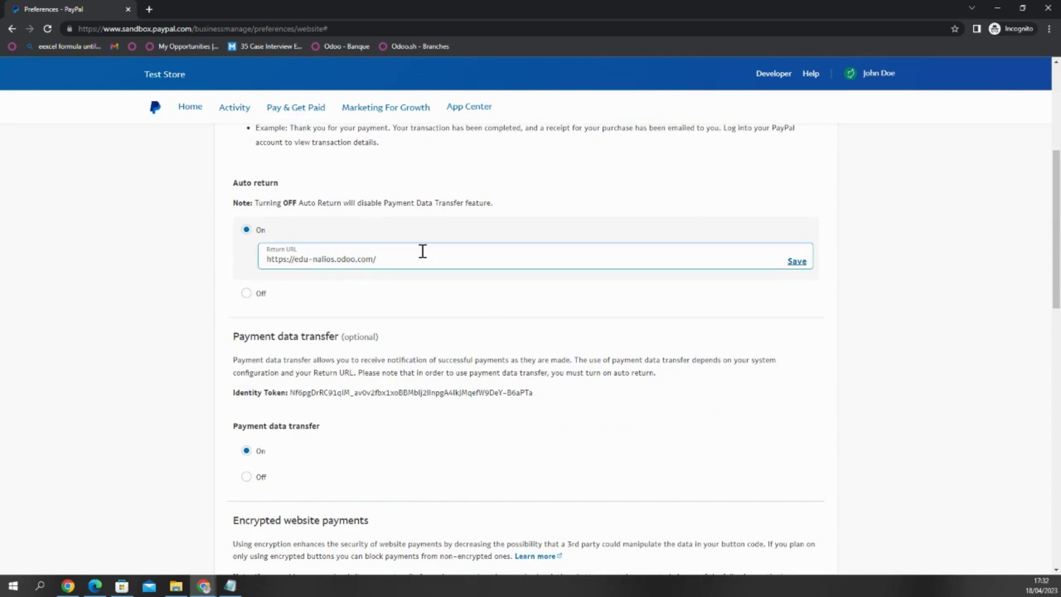
scroll(289, 210, "down", 1)
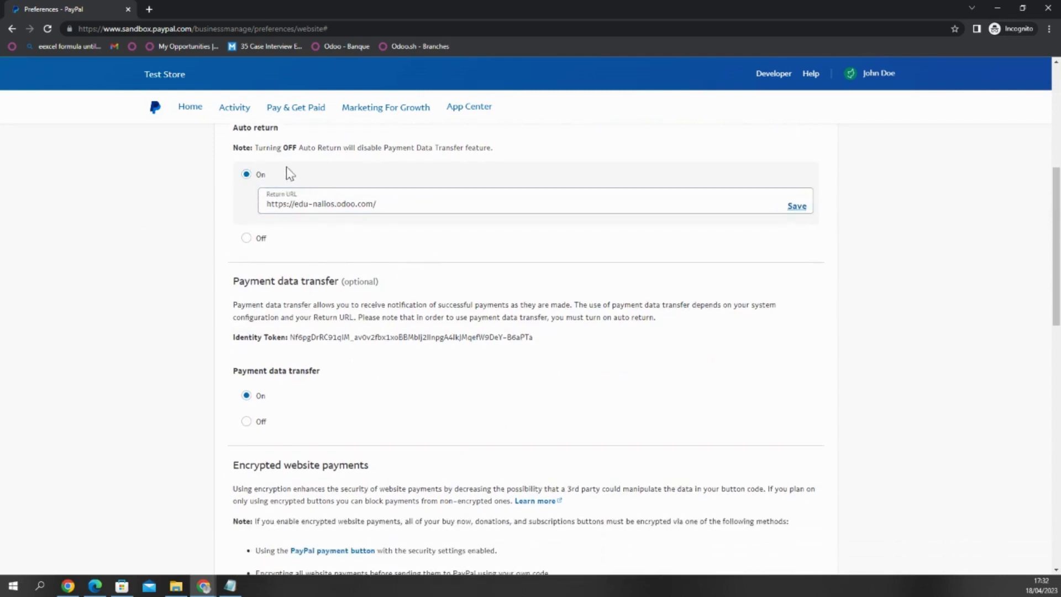
- Select the Payment data transfer identity token so it can be copied
left_click(297, 197)
scroll(298, 197, "down", 1)
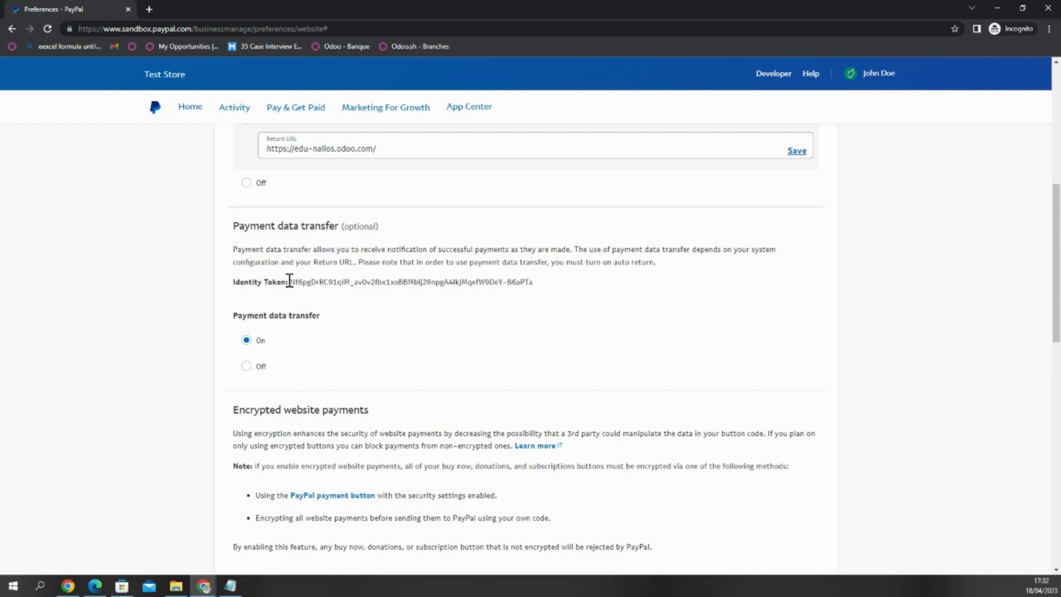
left_click_drag(294, 282, 535, 283)
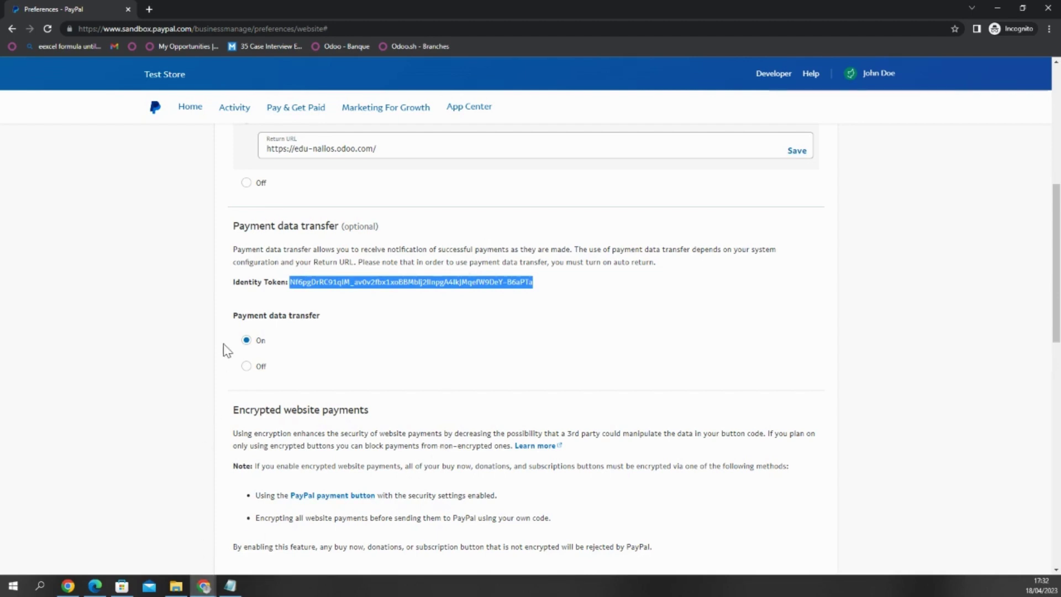
left_click(204, 586)
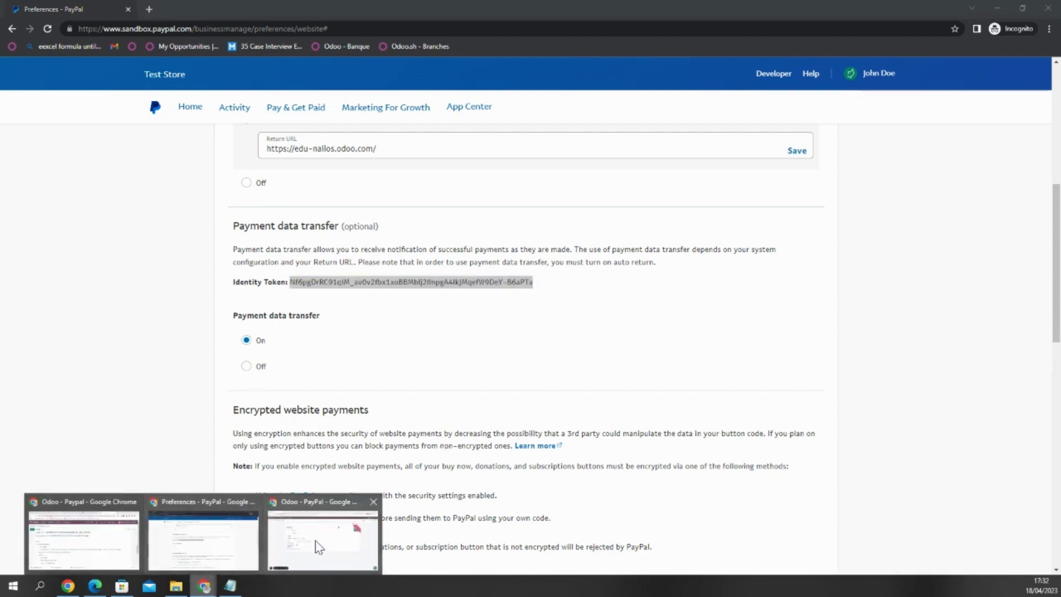
- Return to Odoo's PayPal form and edit the Courriel field on Identifiants
left_click(319, 547)
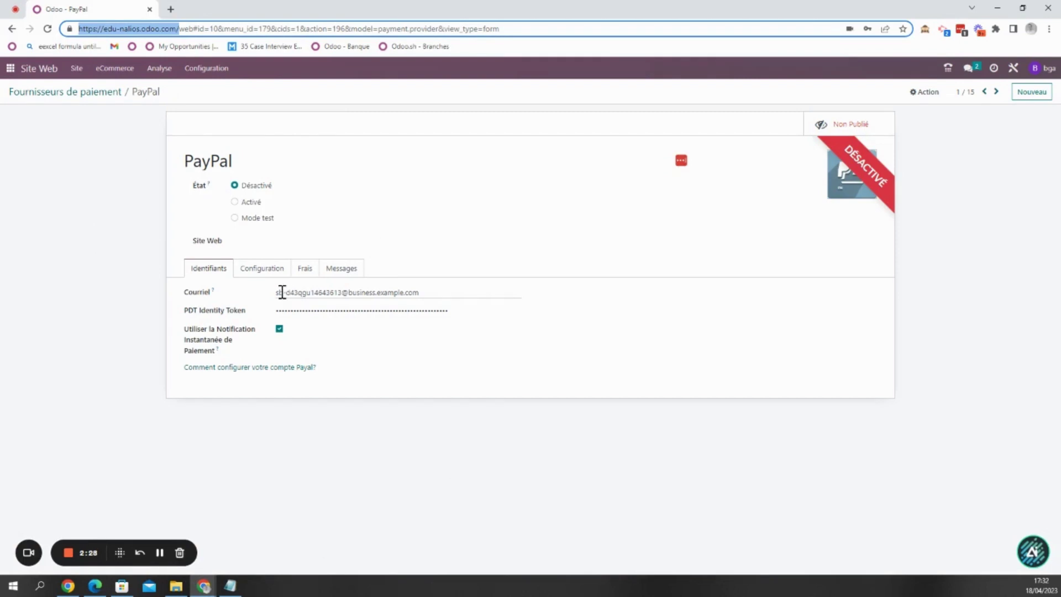
left_click_drag(276, 292, 421, 292)
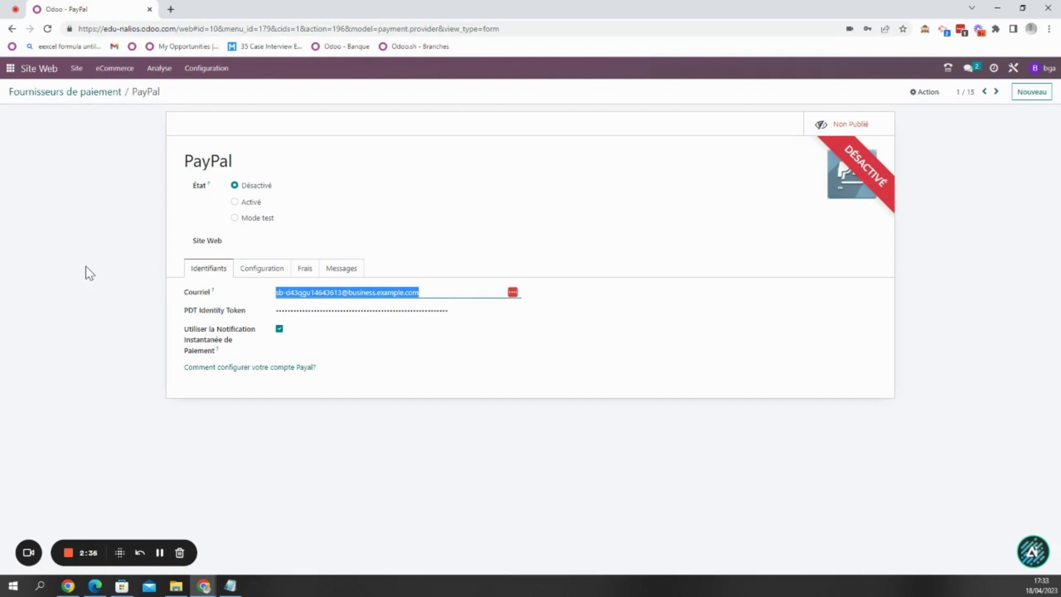
left_click(311, 292)
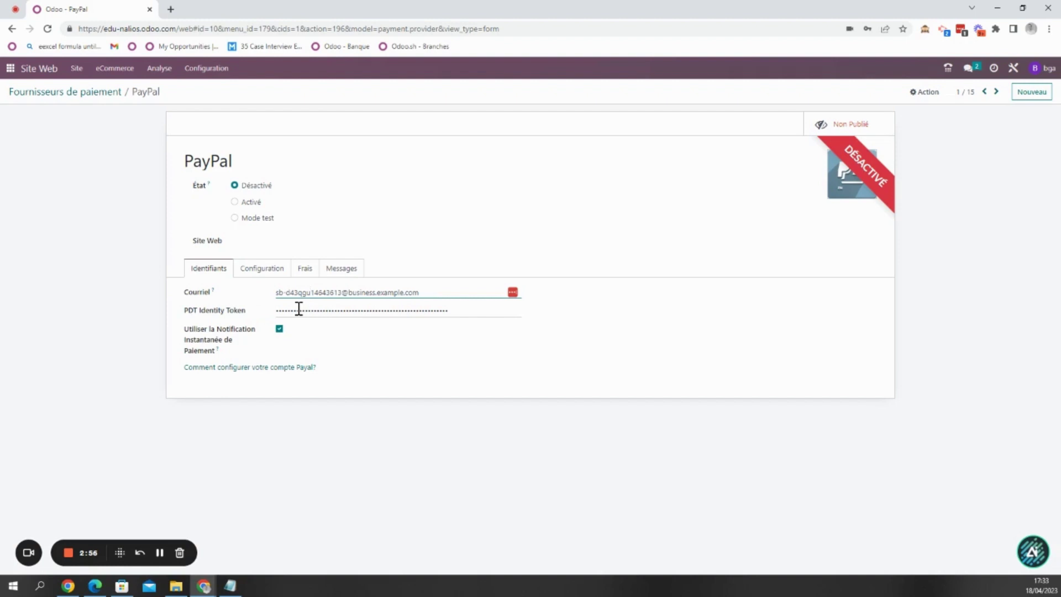
- Set PayPal's État to Mode test, publish it, and show its Configuration tab
left_click(263, 222)
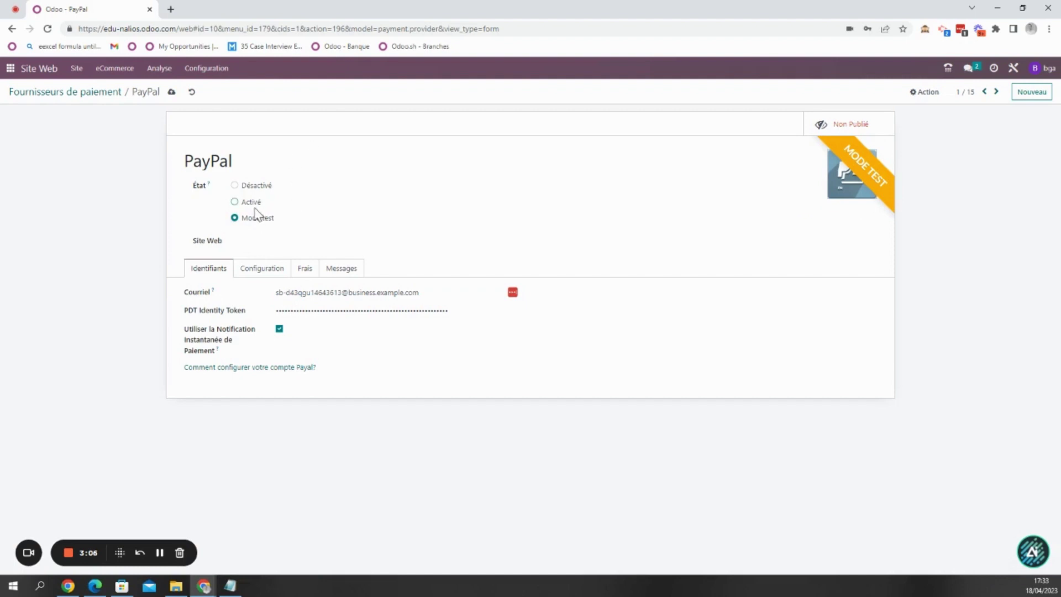
left_click(848, 125)
left_click(276, 274)
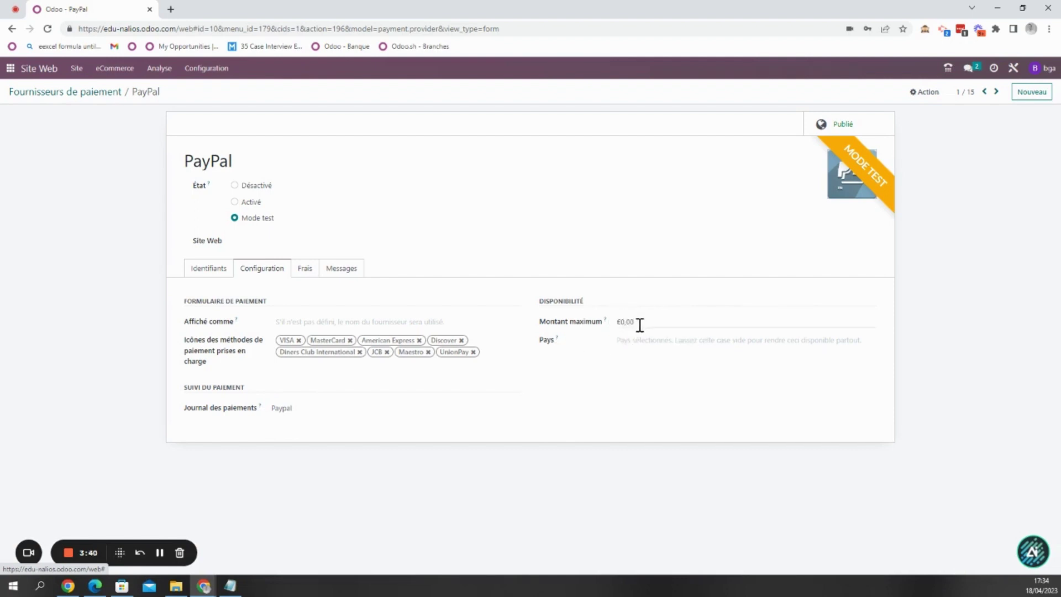
- Tick 'Ajoutez des frais additionnels' on the Frais tab, leaving all fees at 0,00
left_click(619, 325)
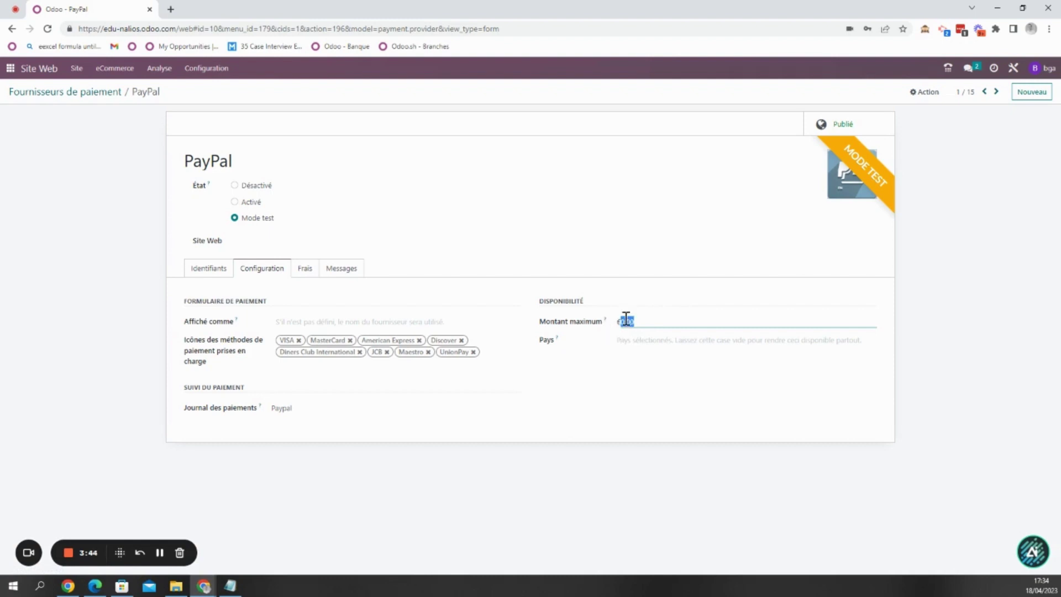
left_click(304, 273)
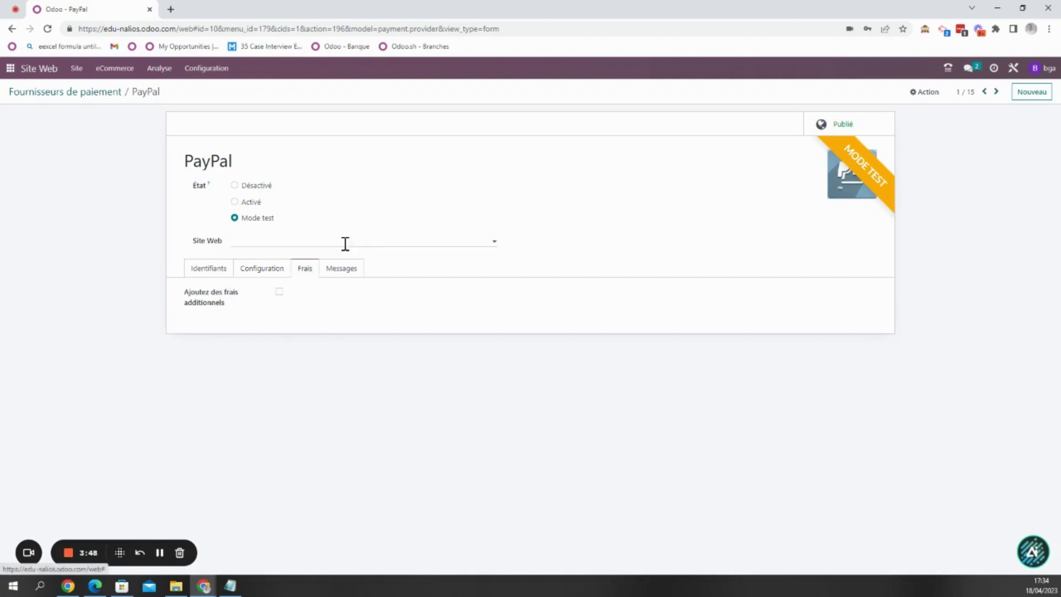
left_click(279, 292)
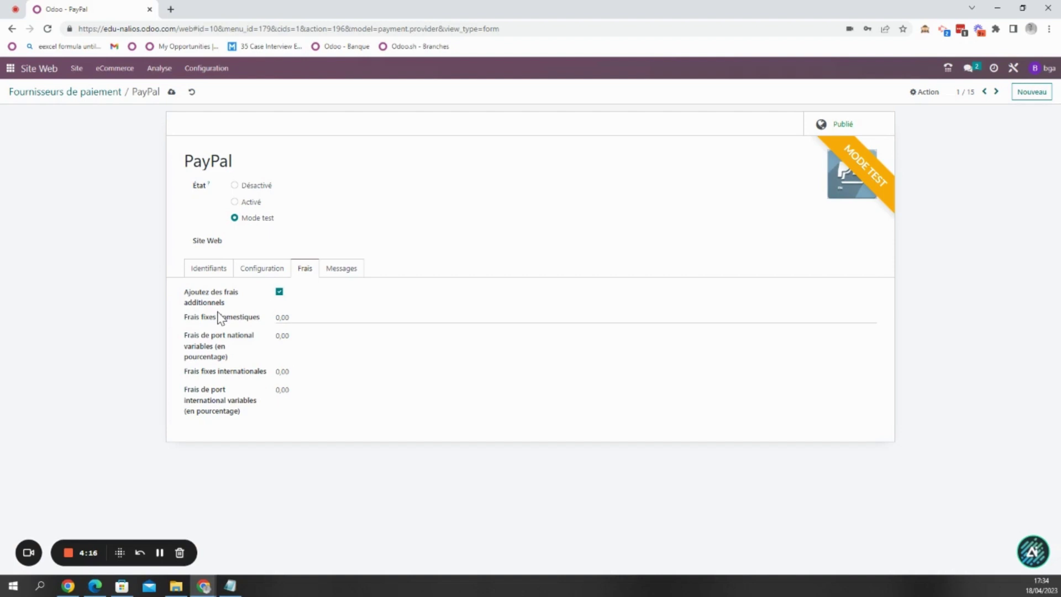
- Review the Message annulé text and credentials, then open a Chrome incognito window
left_click(343, 270)
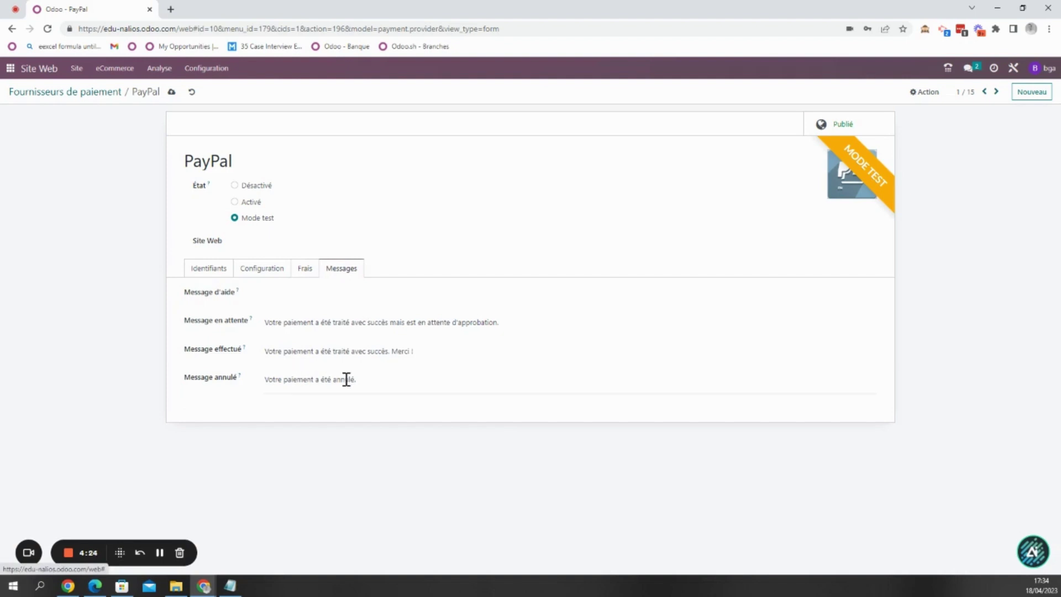
left_click(365, 381)
left_click_drag(365, 381, 265, 379)
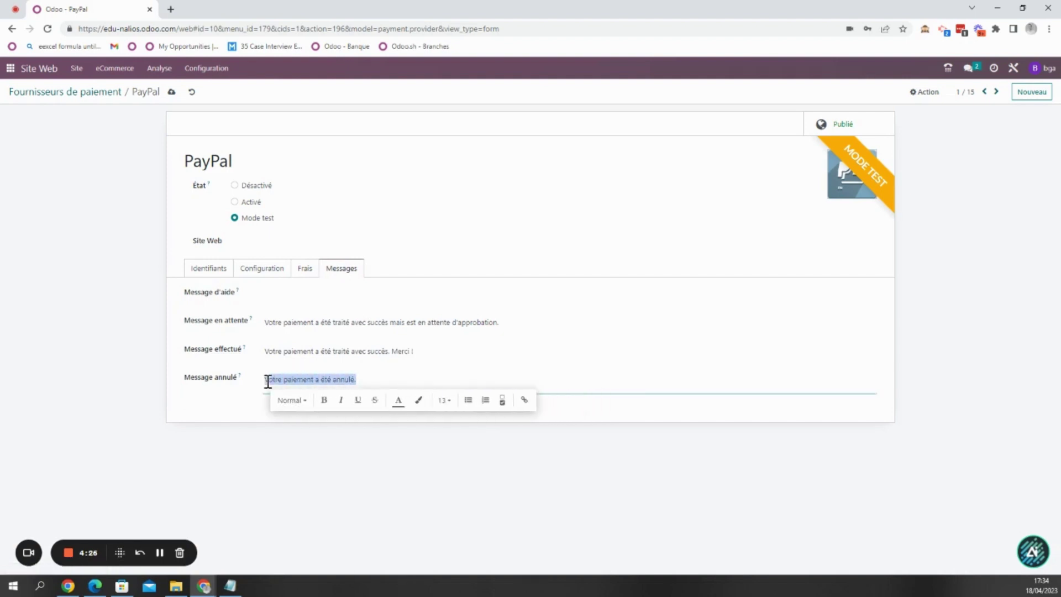
left_click(203, 271)
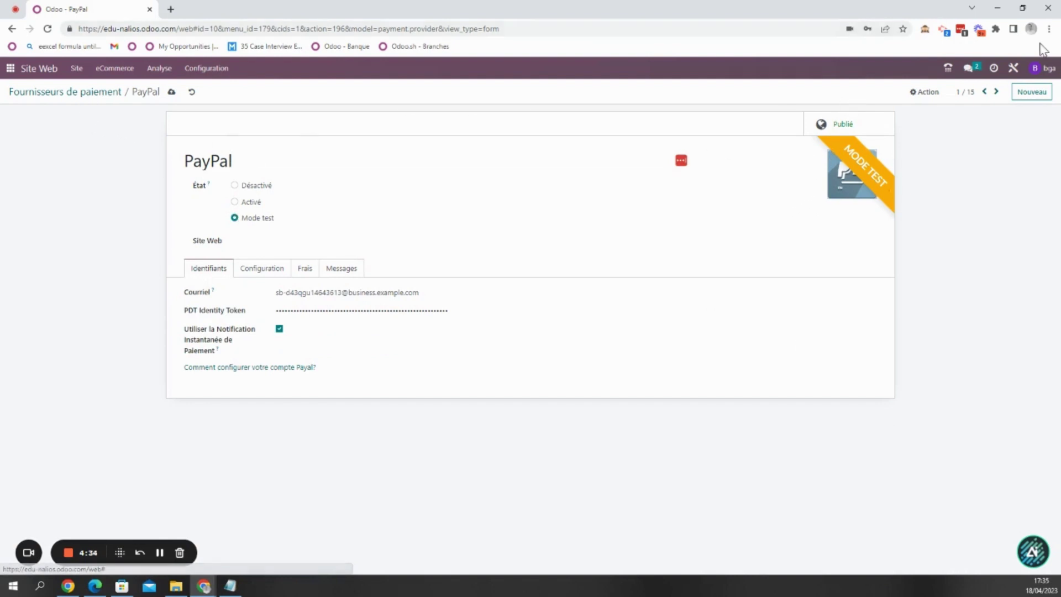
left_click(1049, 28)
left_click(1014, 71)
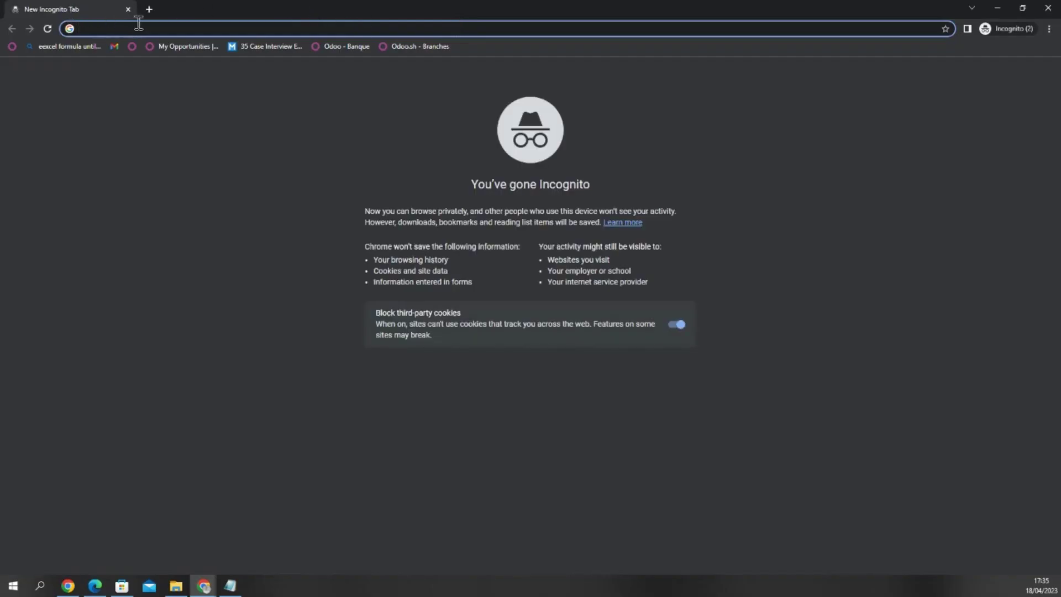
- Copy the Odoo site address into the incognito window and load the web shop
key("alt+Tab")
left_click_drag(81, 29, 177, 36)
key("ctrl+c")
key("alt+Tab")
key("ctrl+v")
key("Return")
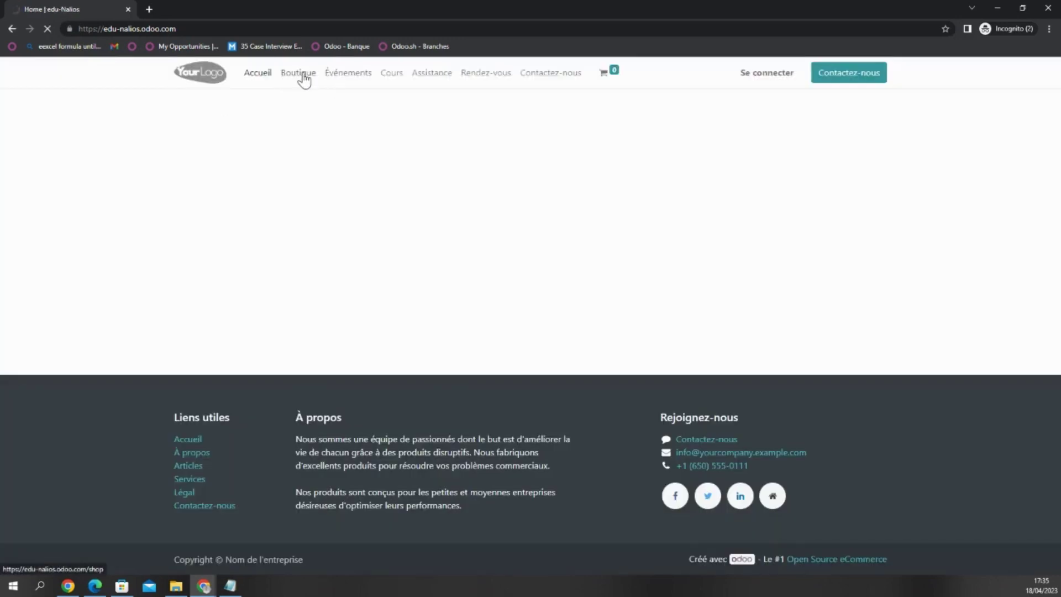
- Add one Office Chair from Boutique to the cart and proceed from the cart
left_click(304, 78)
scroll(533, 332, "down", 2)
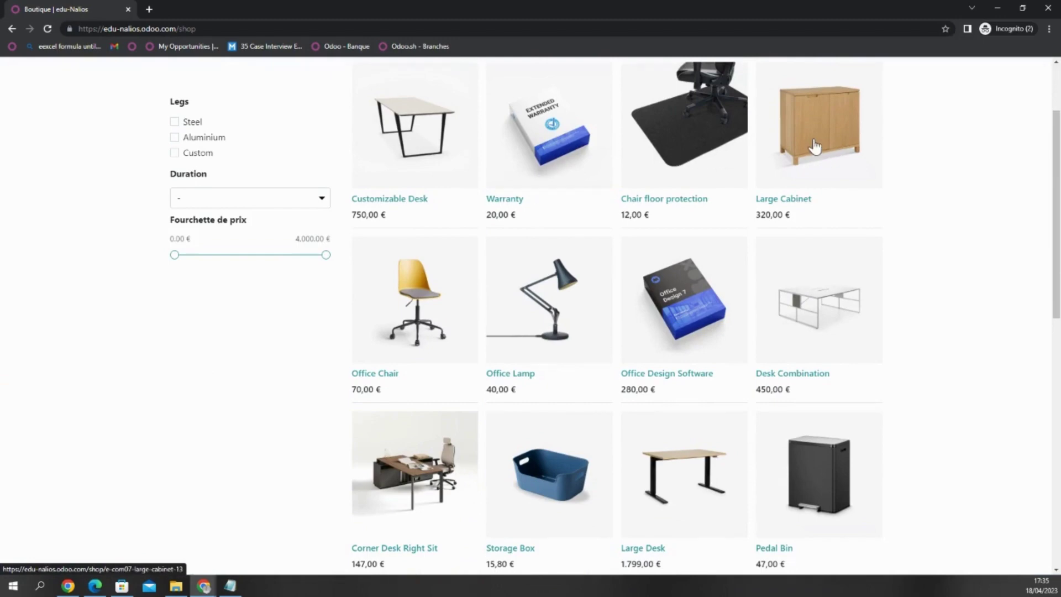
left_click(434, 293)
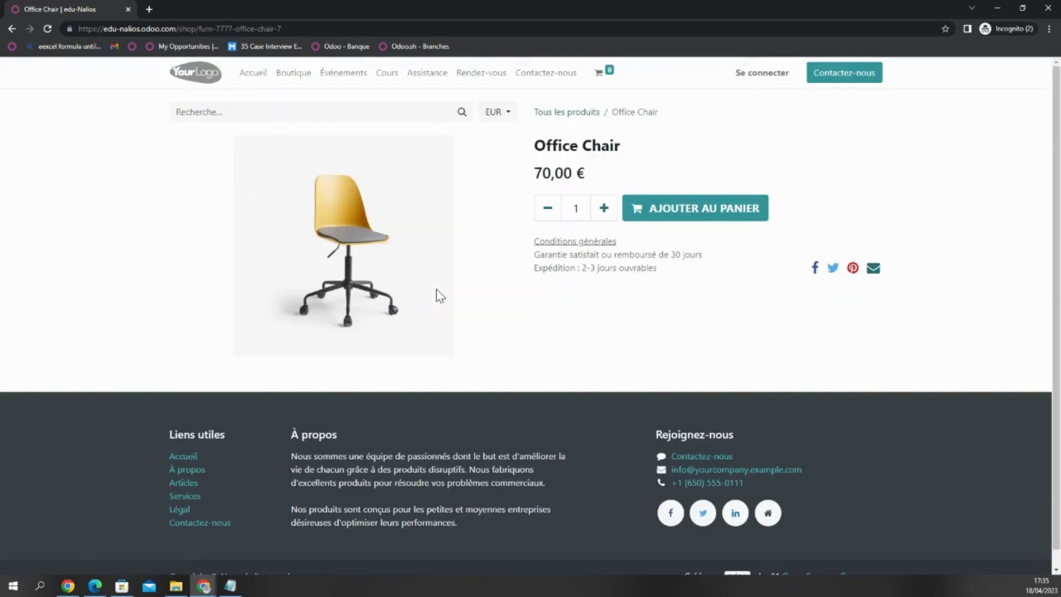
left_click(683, 206)
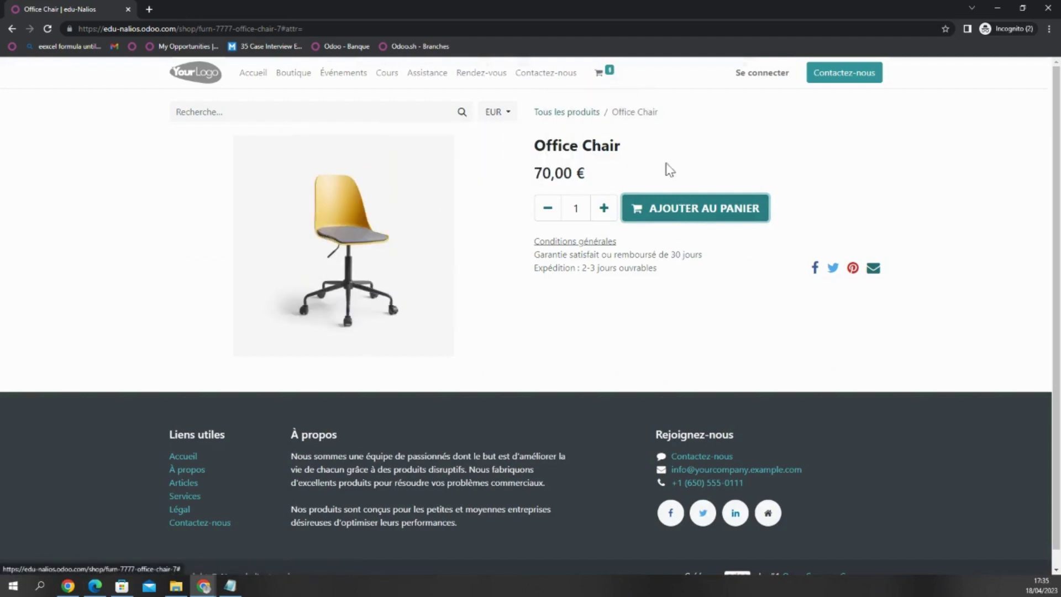
mouse_move(606, 78)
left_click(605, 225)
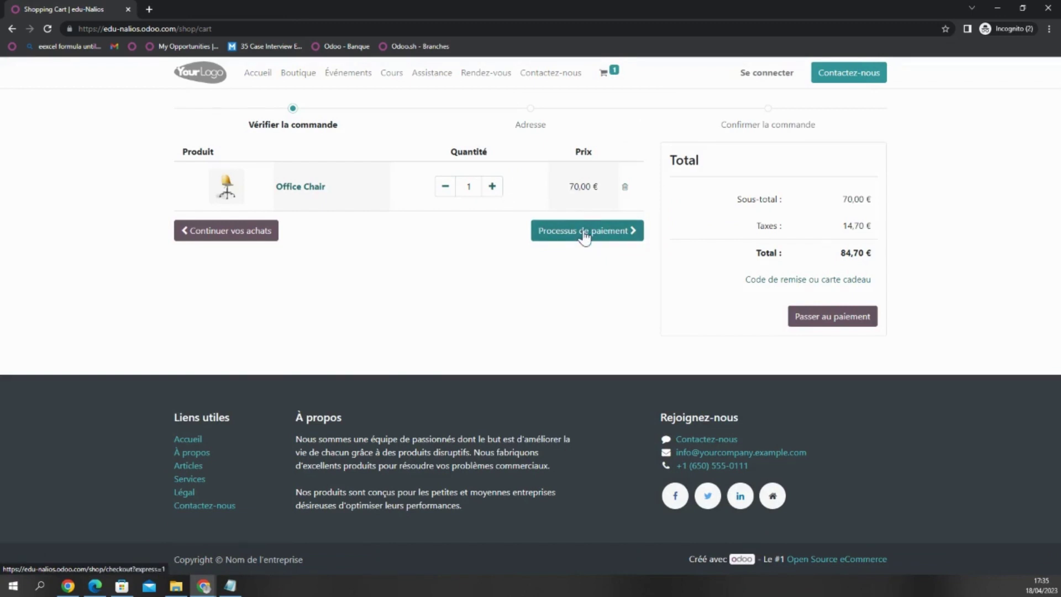
left_click(585, 232)
- Enter the buyer's full name, e-mail address and phone number on the address form
left_click(202, 213)
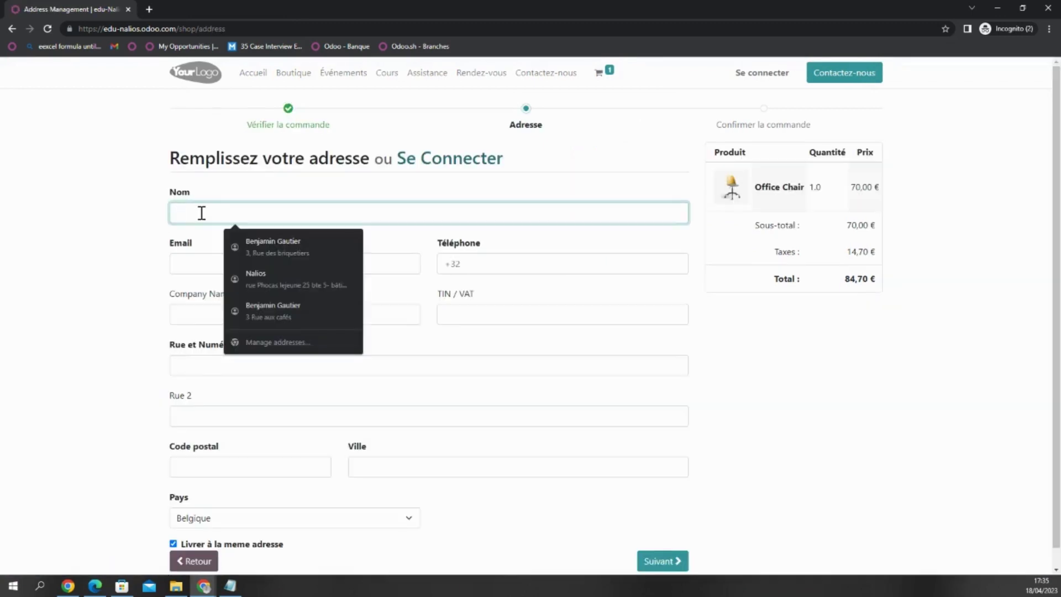
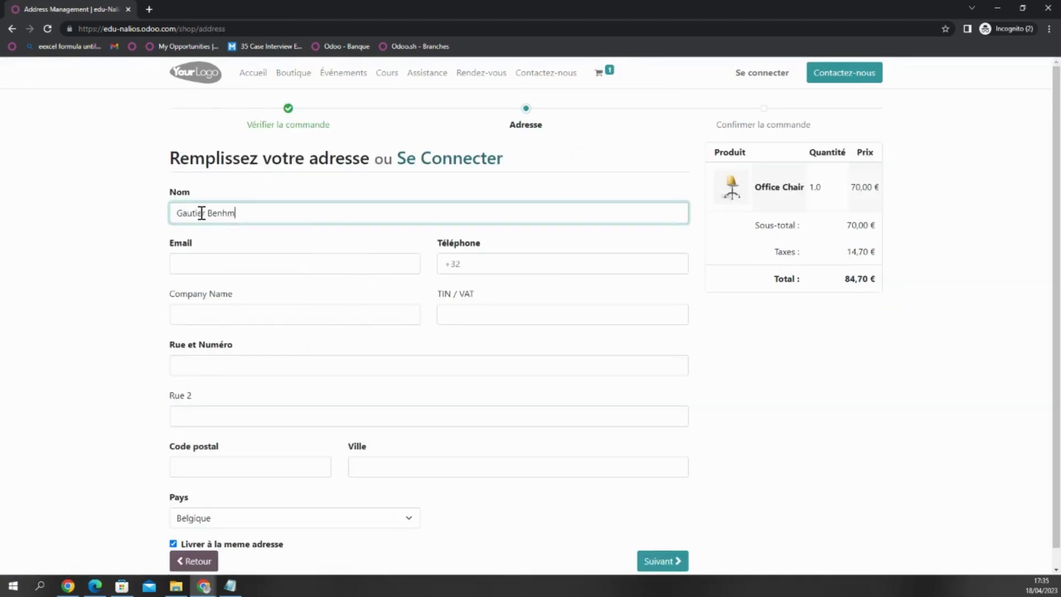
key("Tab")
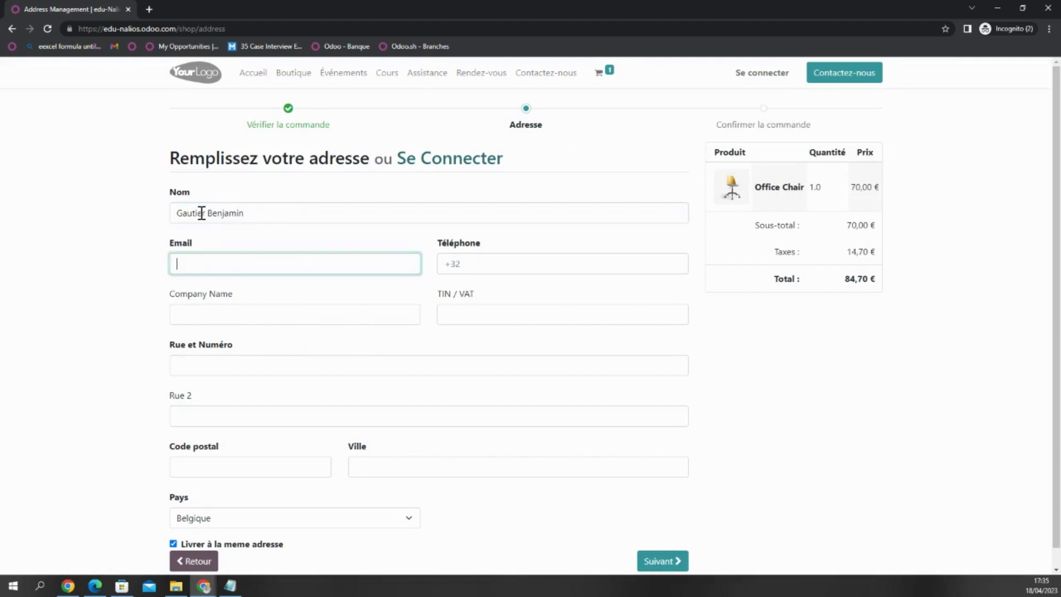
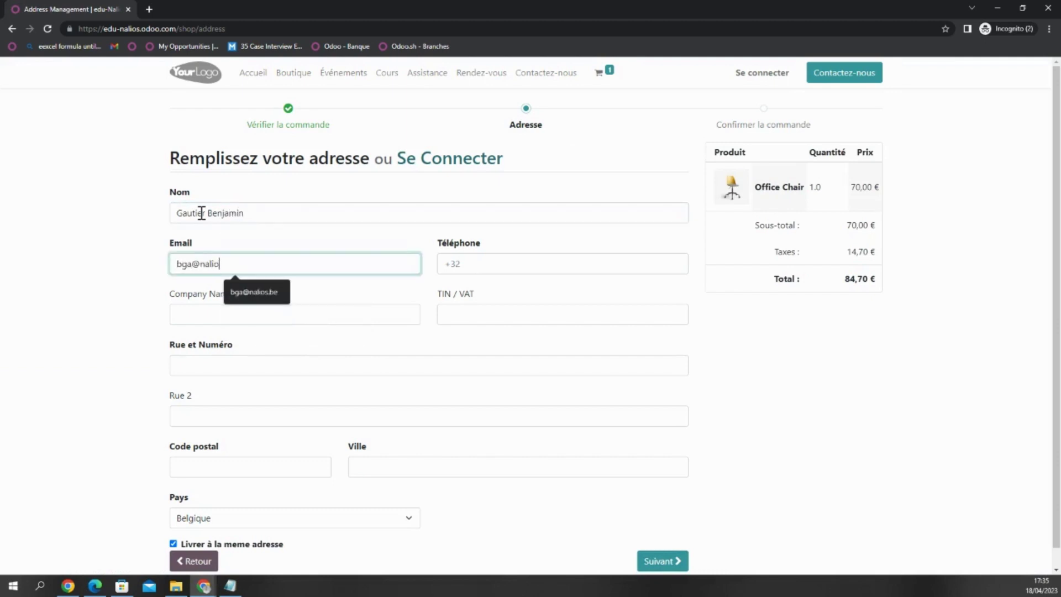
left_click(463, 268)
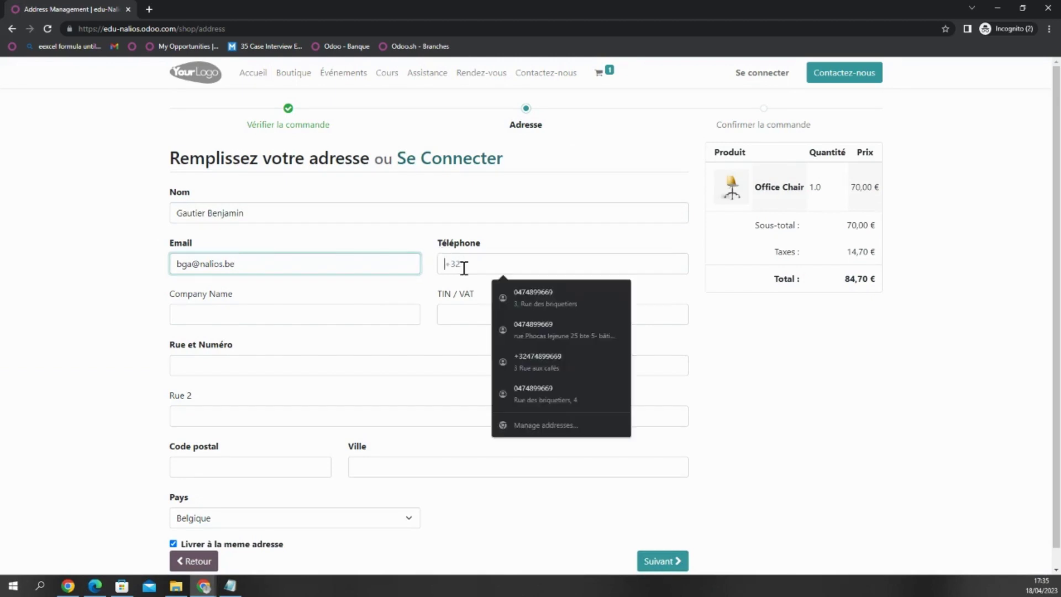
type("0987654")
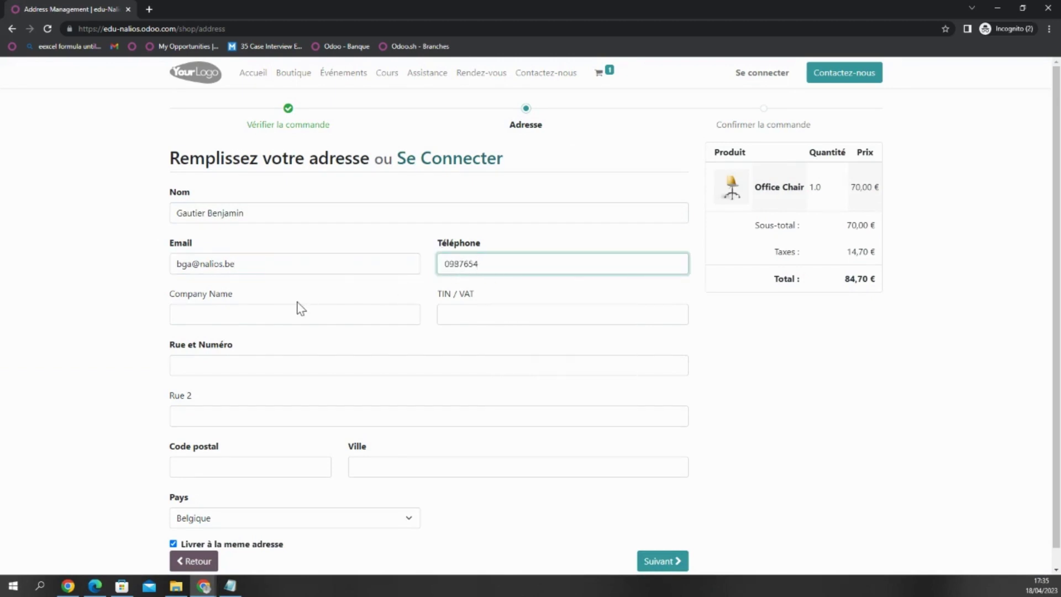
- Fill in the company name, street, postal code and city, then continue with Suivant
left_click(291, 312)
type("Nalios")
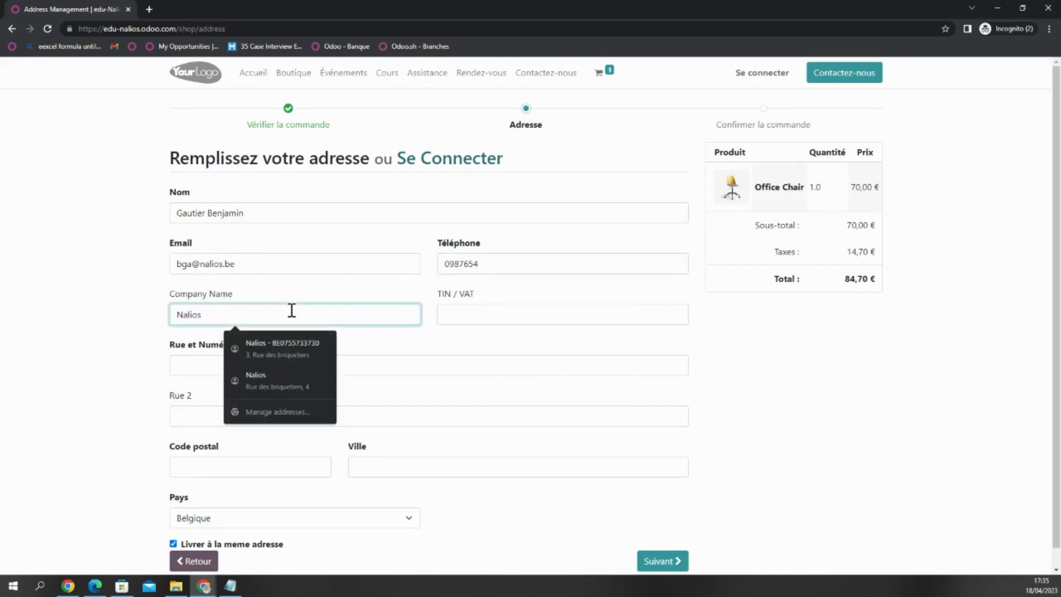
left_click(200, 365)
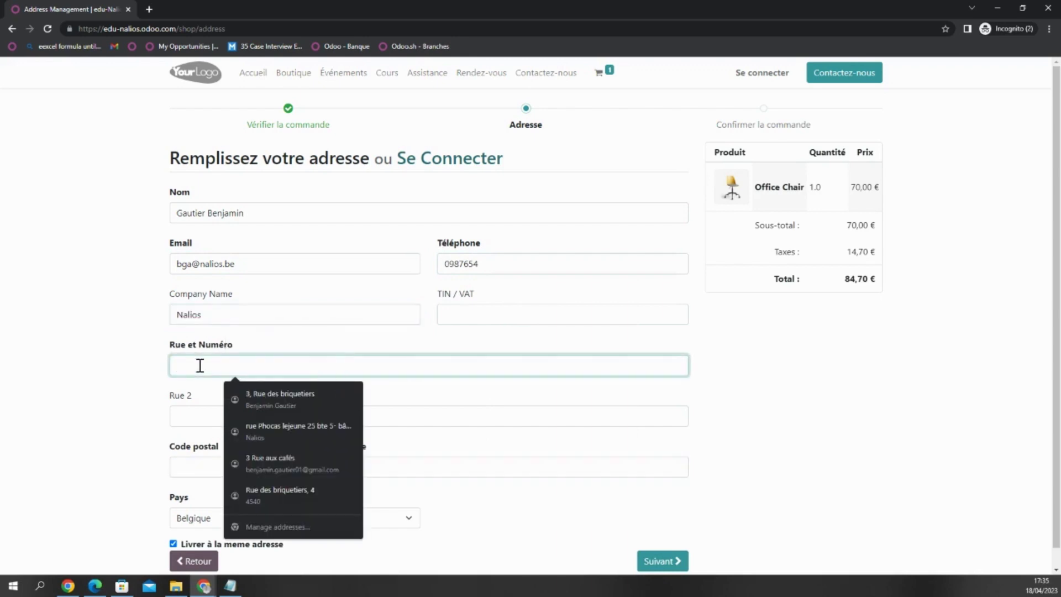
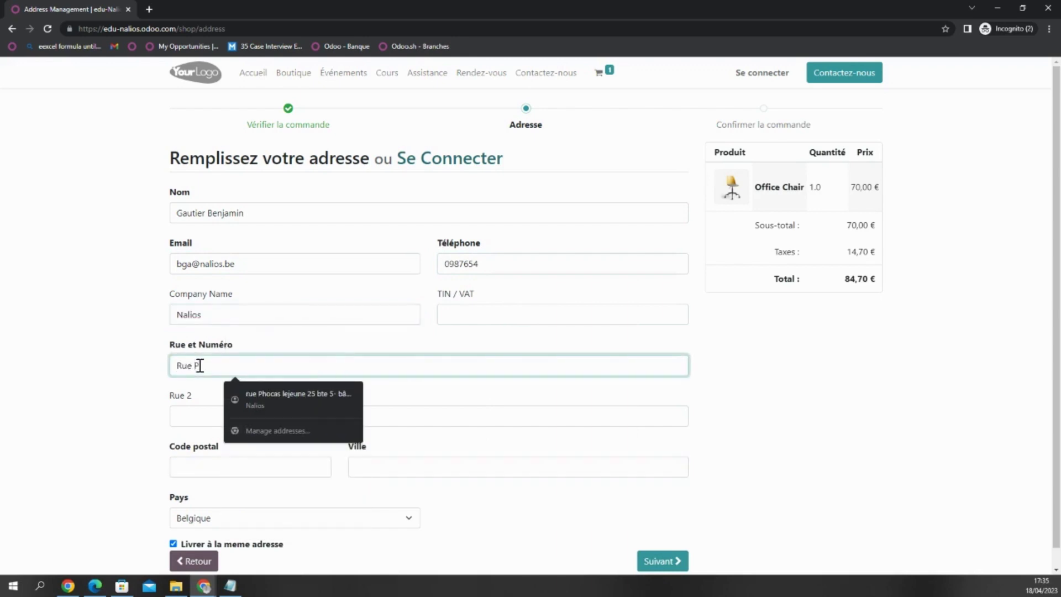
key("Tab")
key("Tab")
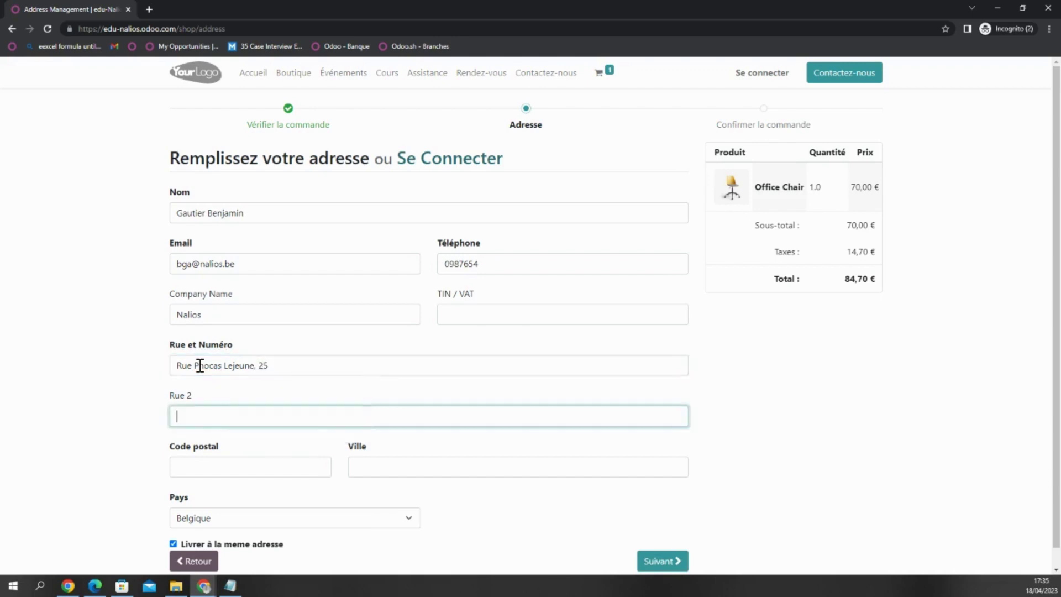
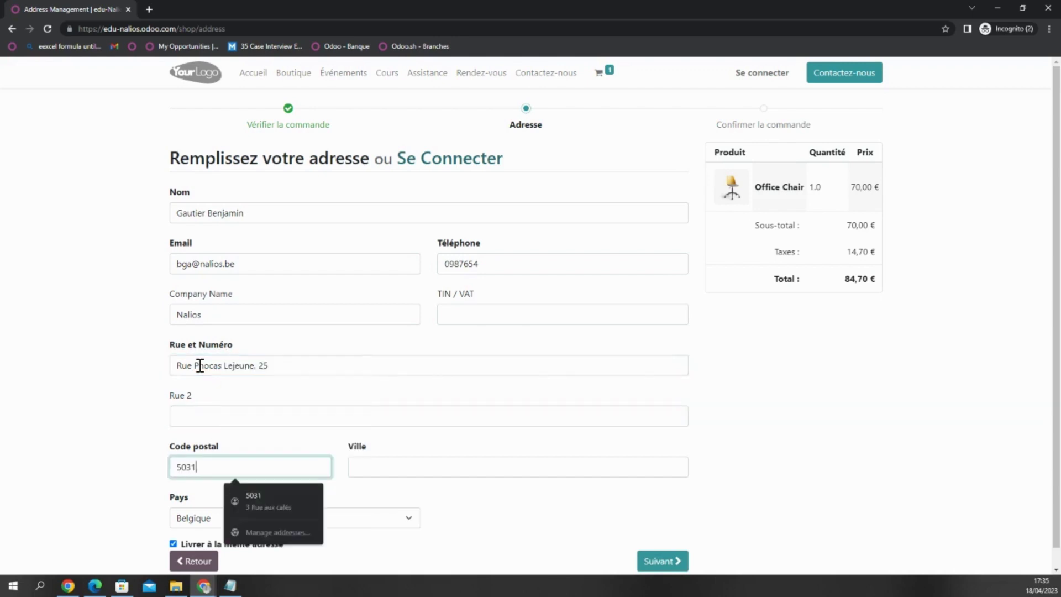
key("Tab")
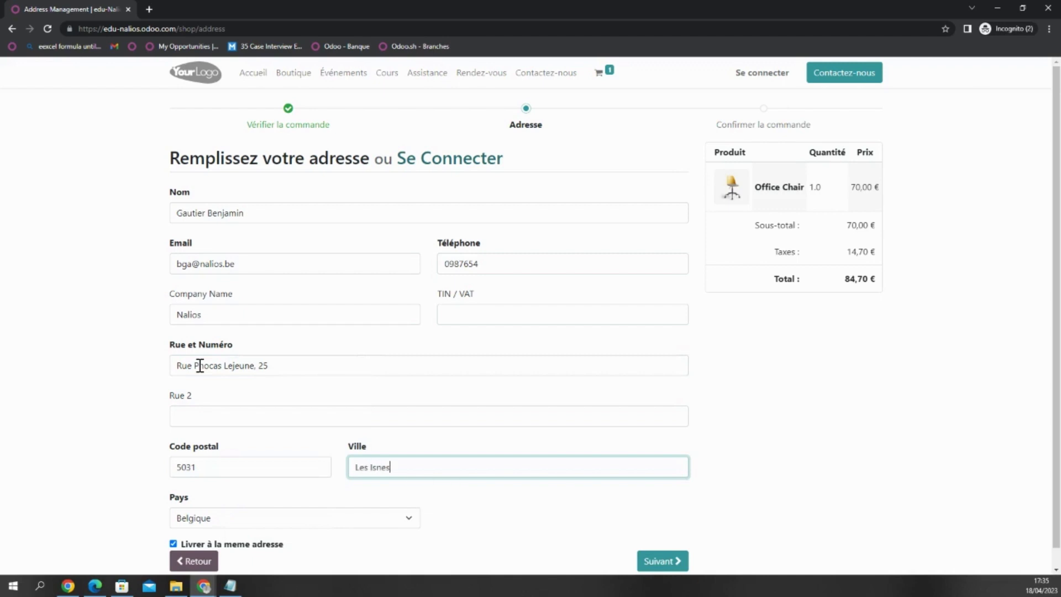
key("Tab")
scroll(200, 366, "down", 2)
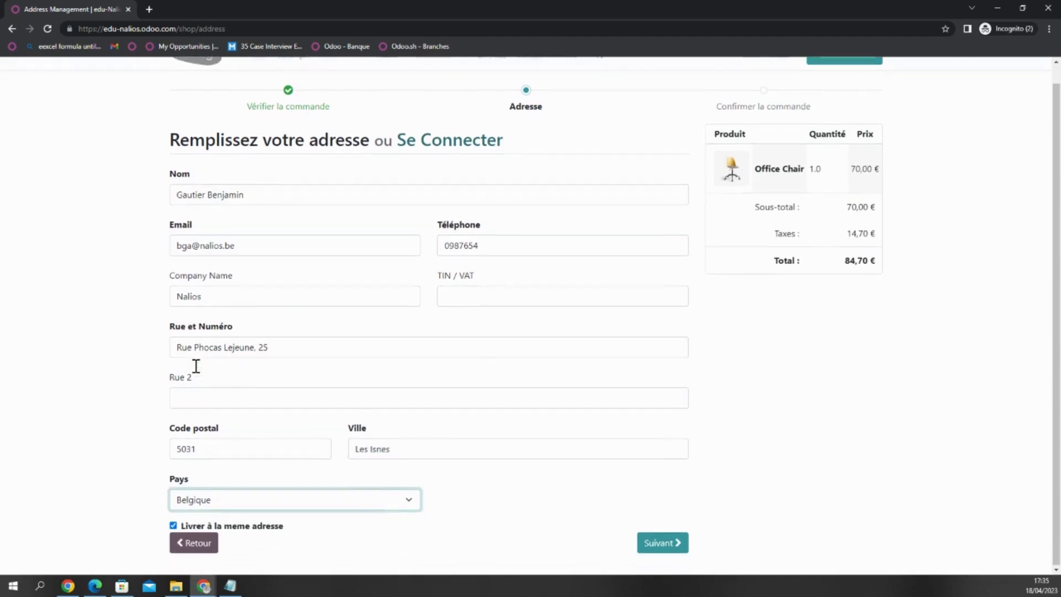
left_click(652, 548)
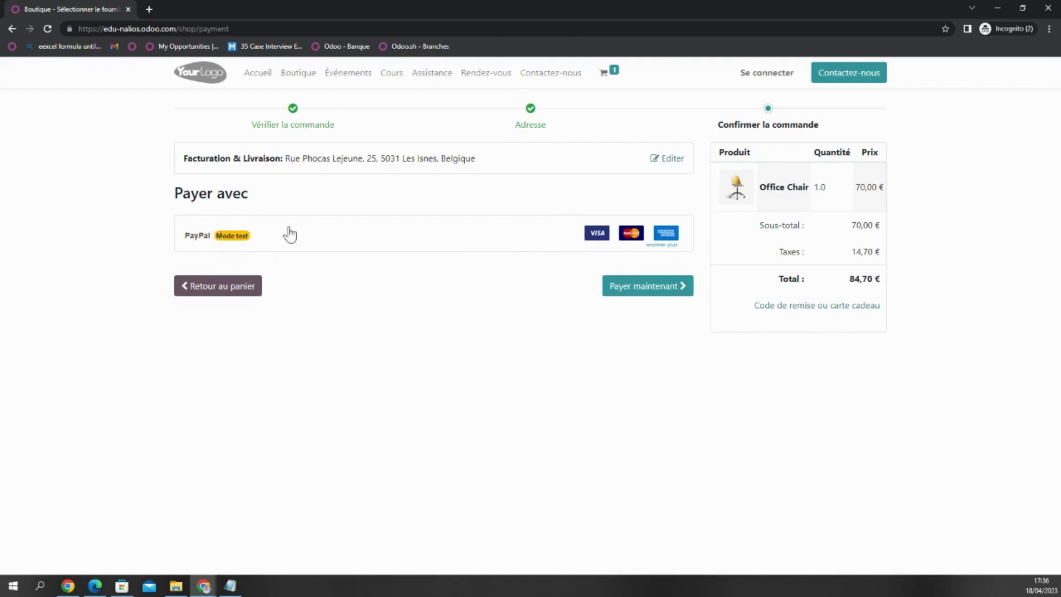
- Pay the 84,70 EUR Office Chair order with PayPal (Mode test) via 'Payer maintenant'
left_click(653, 293)
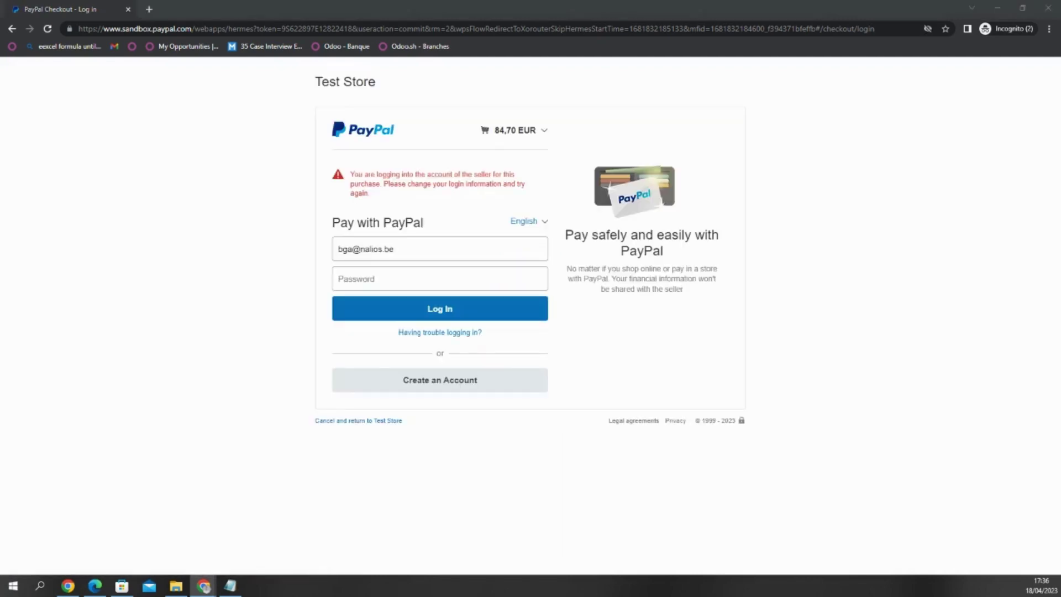
- Log in with the sandbox buyer account, choose CREDIT UNION 1 x-4909 and continue to review
left_click(395, 249)
key("ctrl+a")
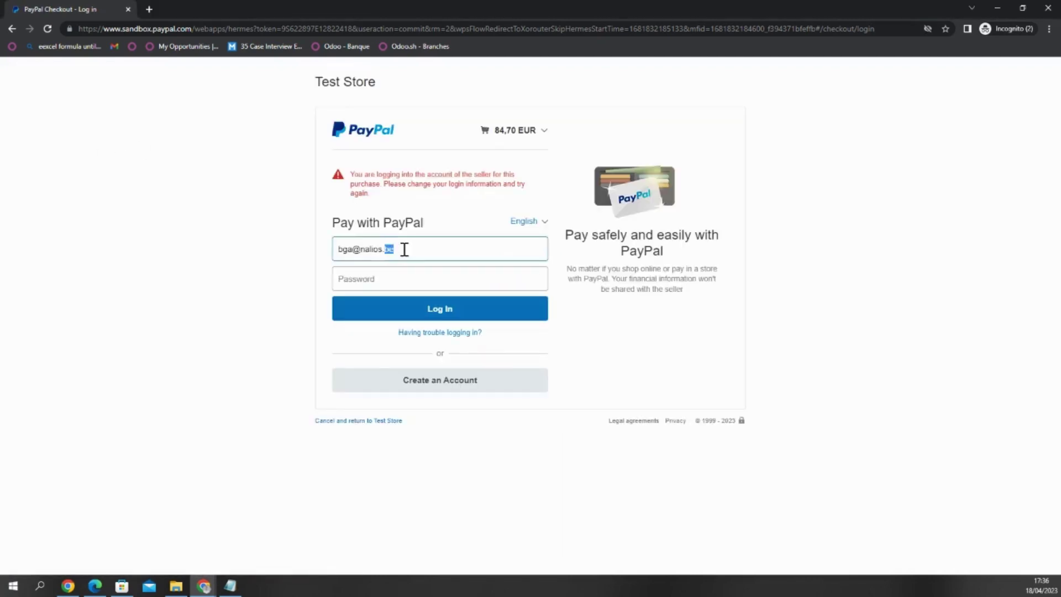
key("ctrl+v")
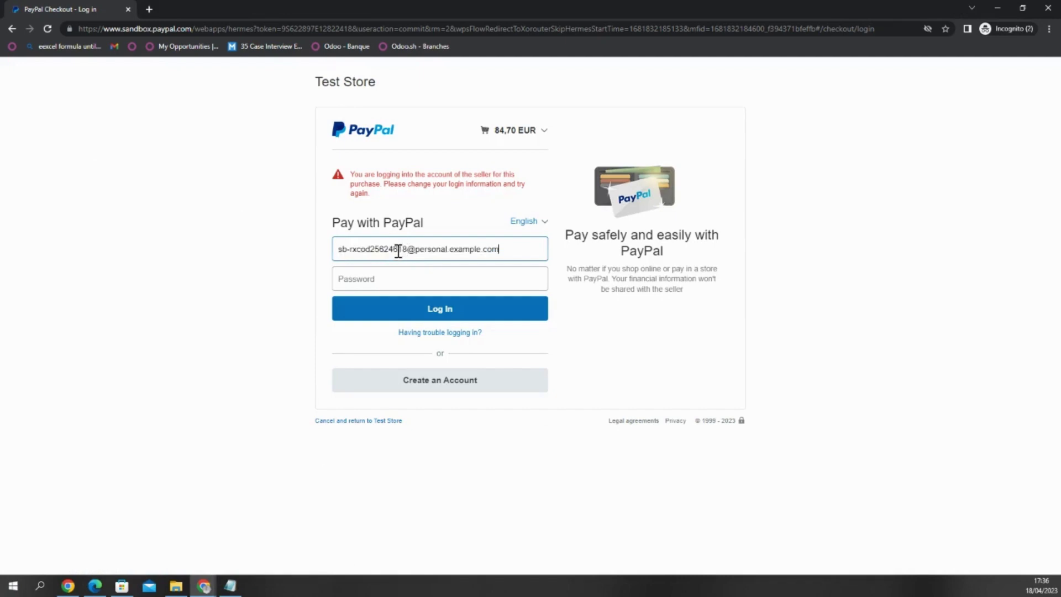
double_click(430, 249)
left_click(385, 279)
key("ctrl+v")
left_click(433, 310)
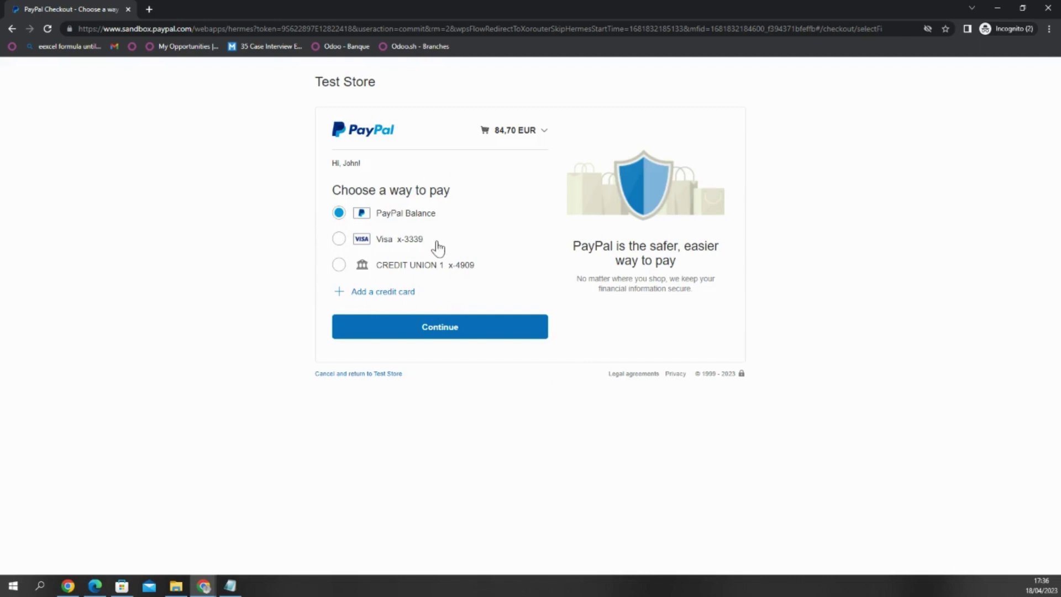
left_click(419, 267)
left_click(432, 327)
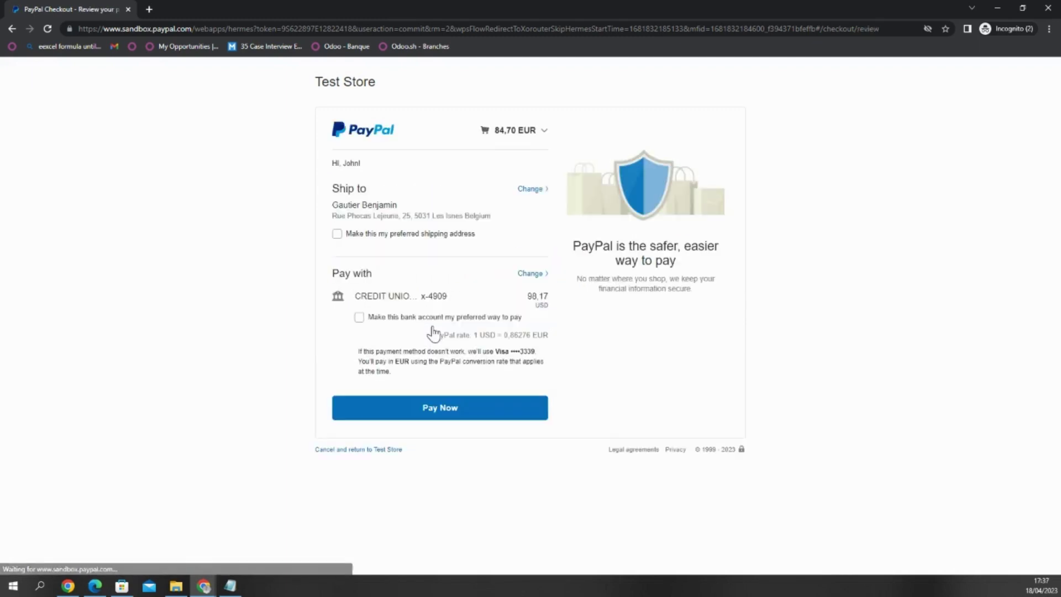
- Confirm the PayPal payment so Odoo shows 'Commande S00137 Confirmée'
left_click(441, 410)
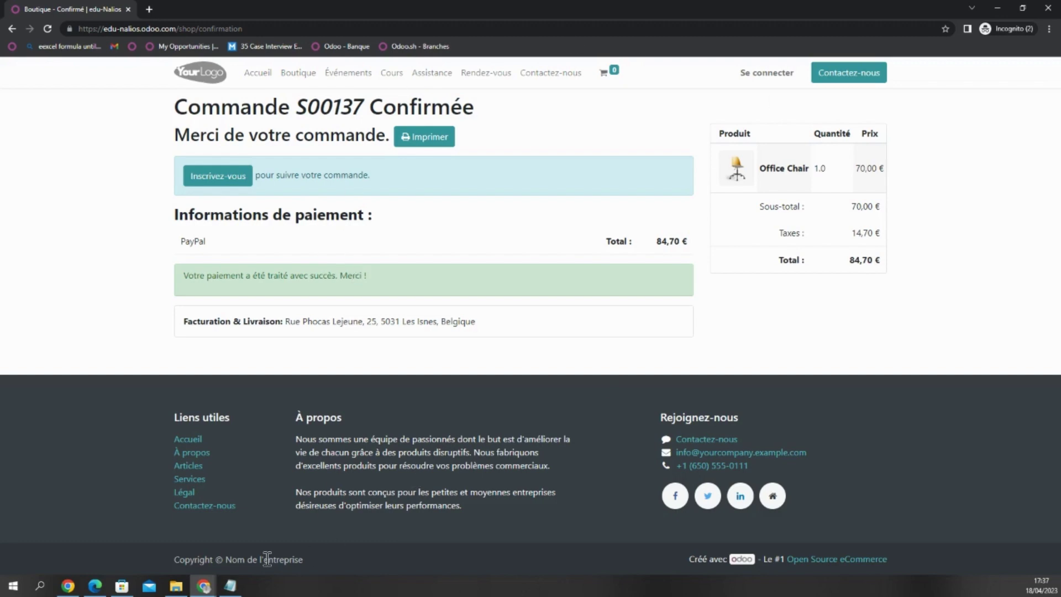
left_click(209, 588)
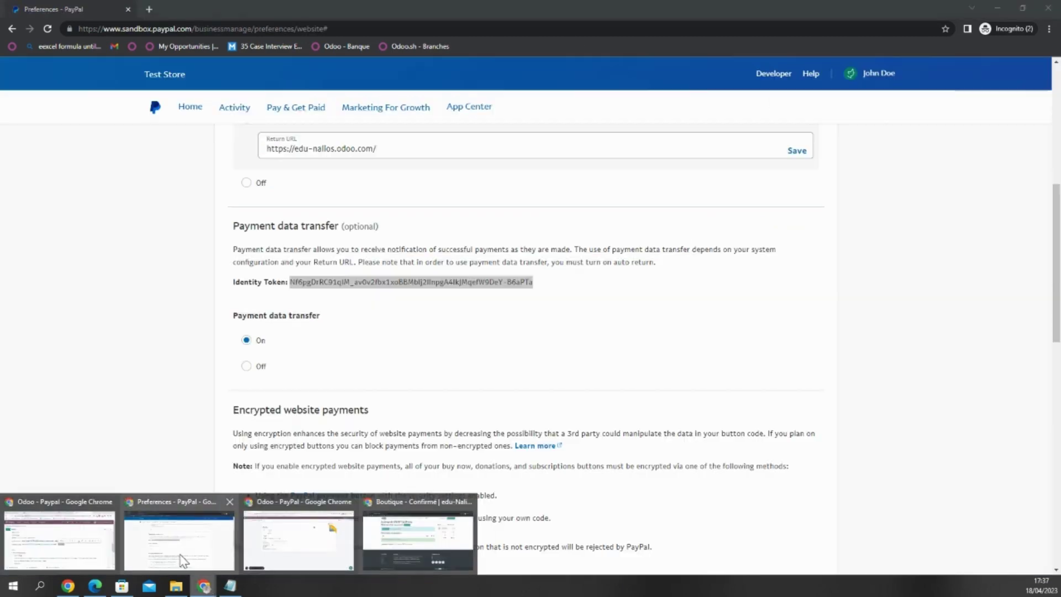
- Go to the PayPal Sandbox home page and attempt a login with the pasted password
left_click(182, 558)
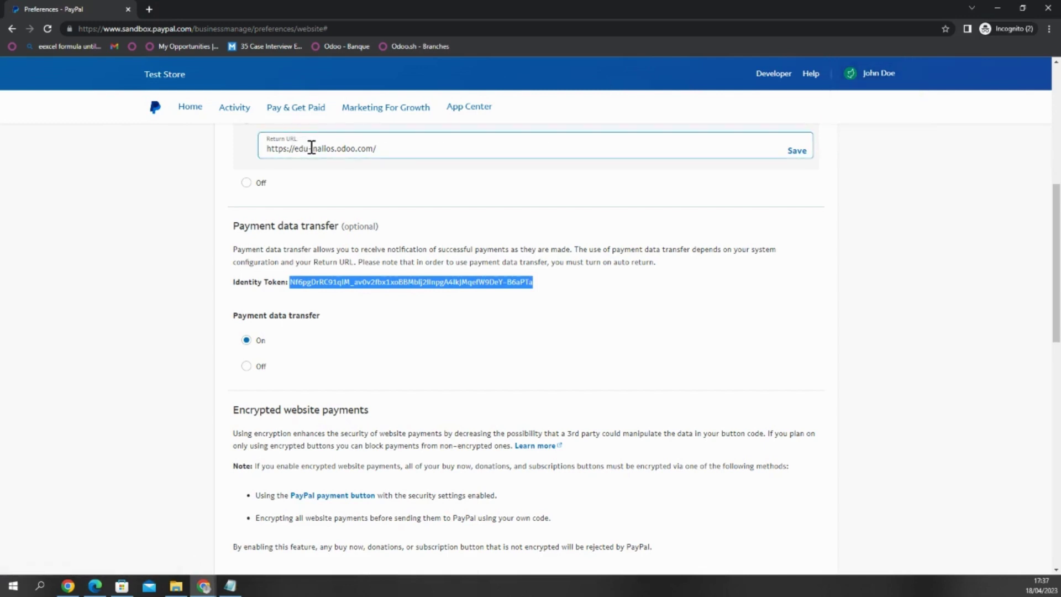
scroll(194, 109, "up", 2)
left_click(189, 111)
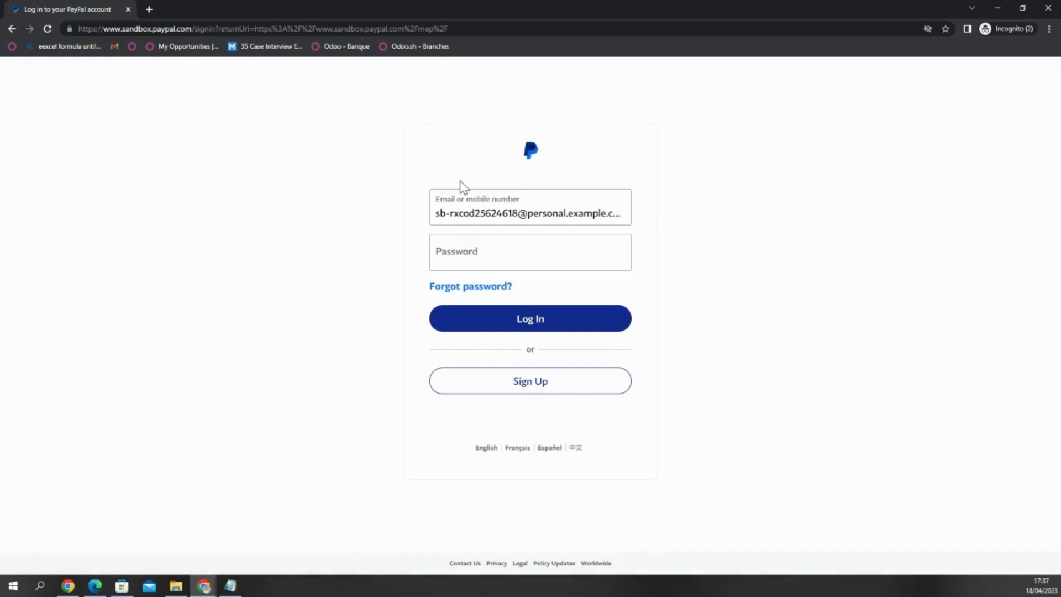
left_click(519, 265)
key("alt+Tab")
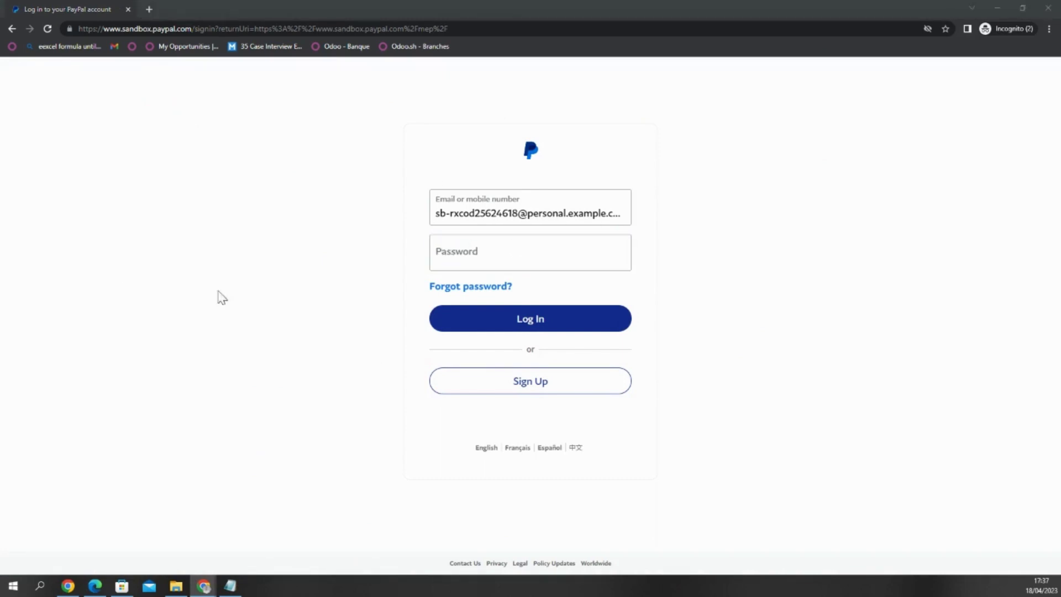
left_click(467, 255)
key("ctrl+v")
left_click(504, 315)
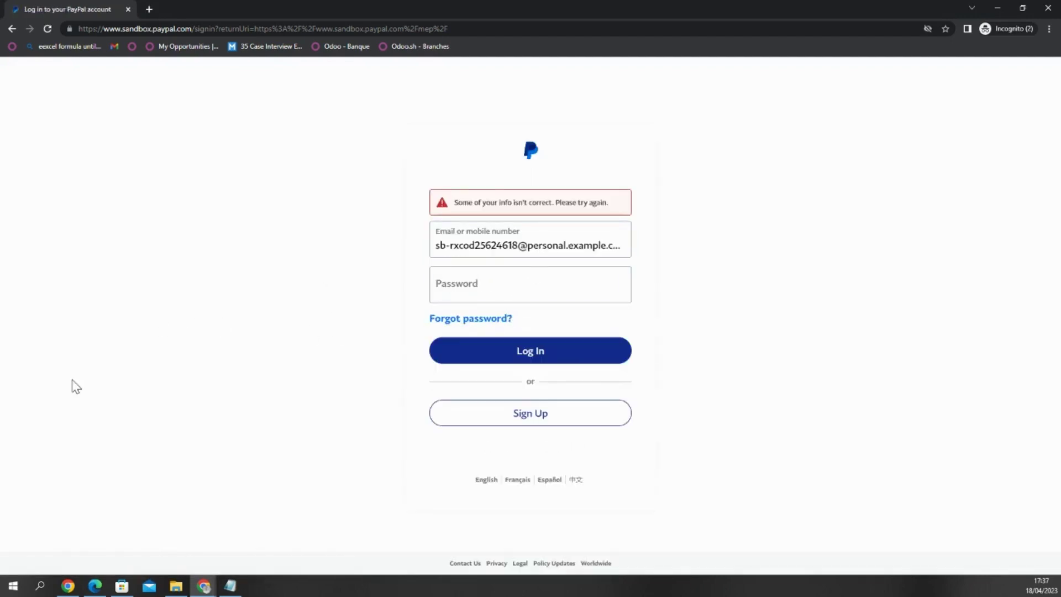
- Replace the email with the business sandbox address, paste the seller password and log in
key("alt+Tab")
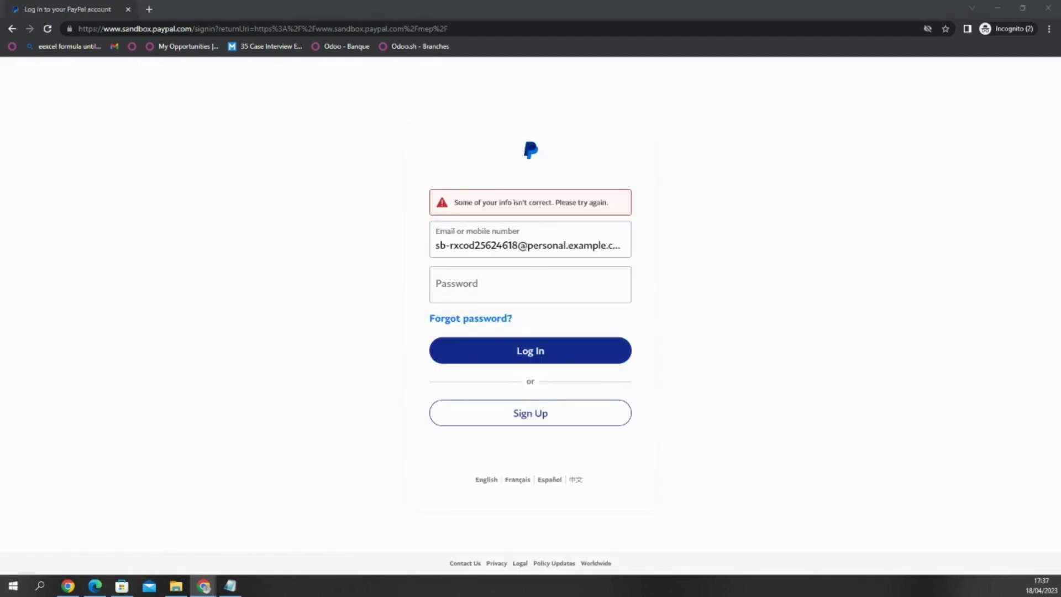
left_click(492, 243)
key("ctrl+a")
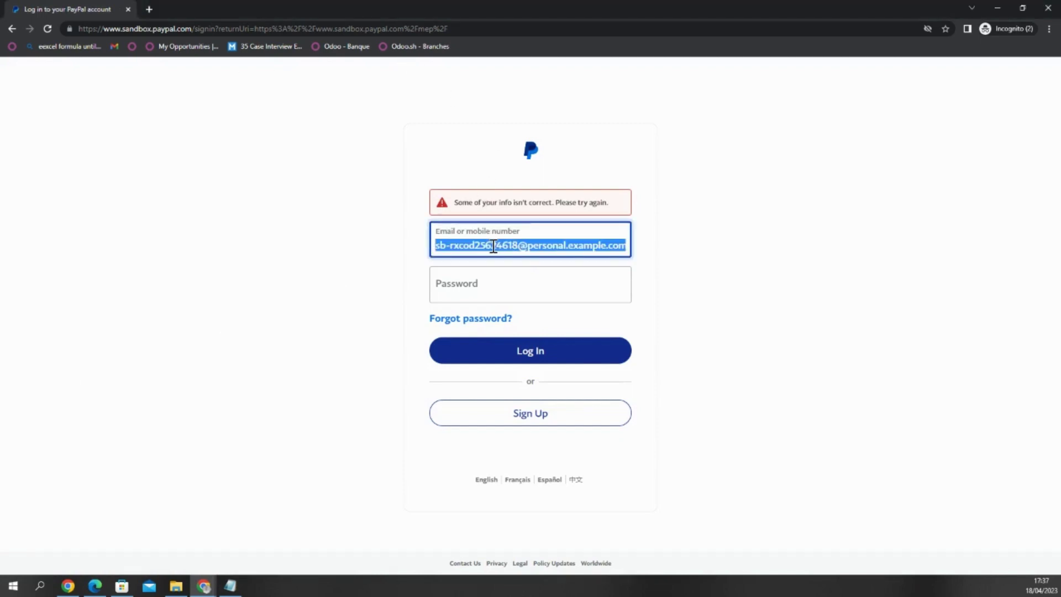
key("ctrl+v")
left_click(463, 288)
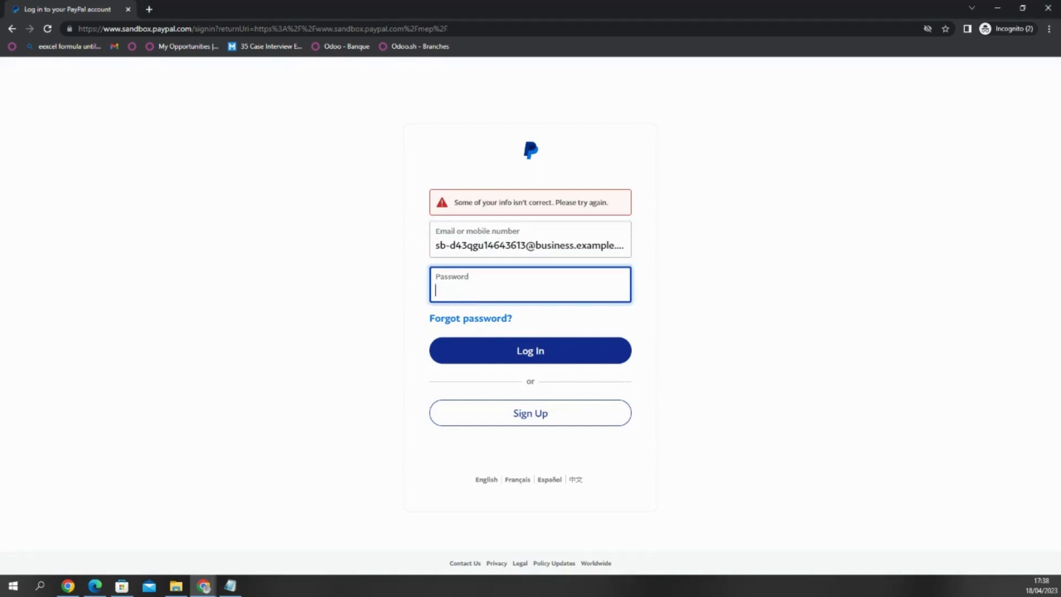
key("alt+Tab")
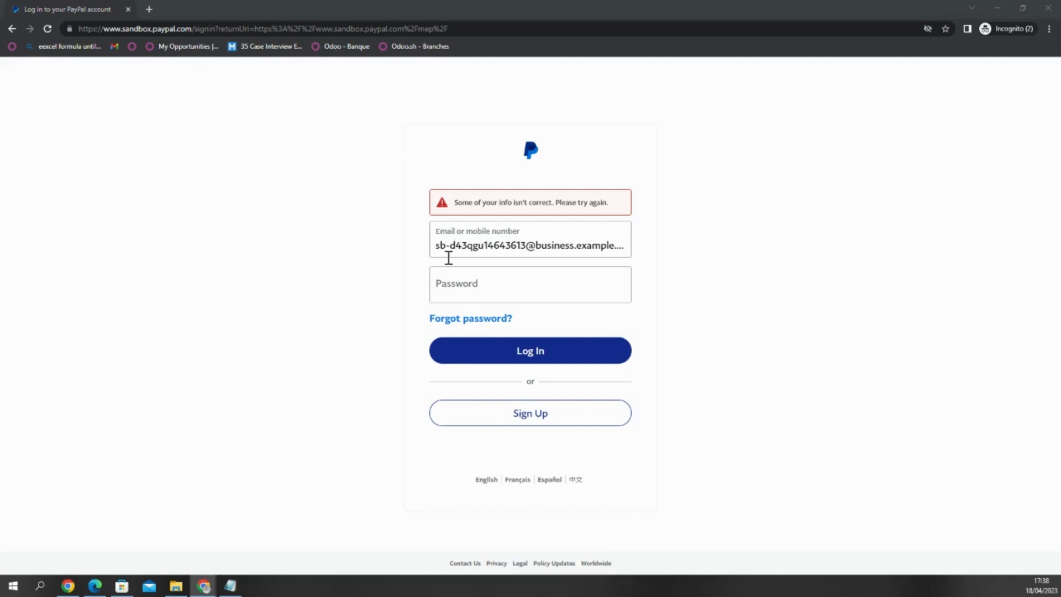
left_click(460, 289)
key("ctrl+v")
left_click(511, 352)
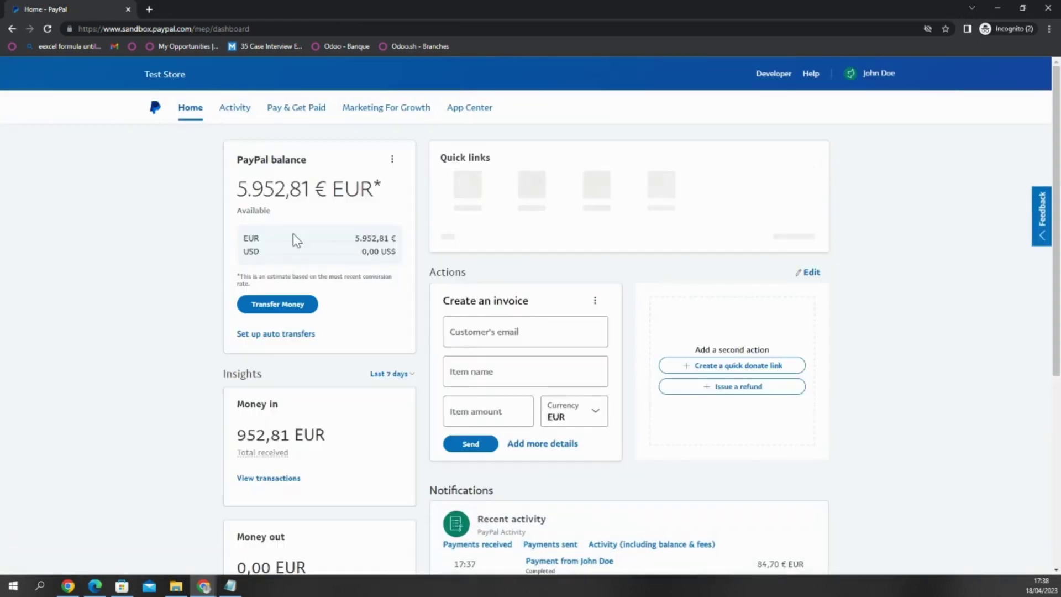
- Open 'View transactions' under Money in to list the 84,70 EUR payment with its 3,65 EUR fee
scroll(279, 181, "down", 2)
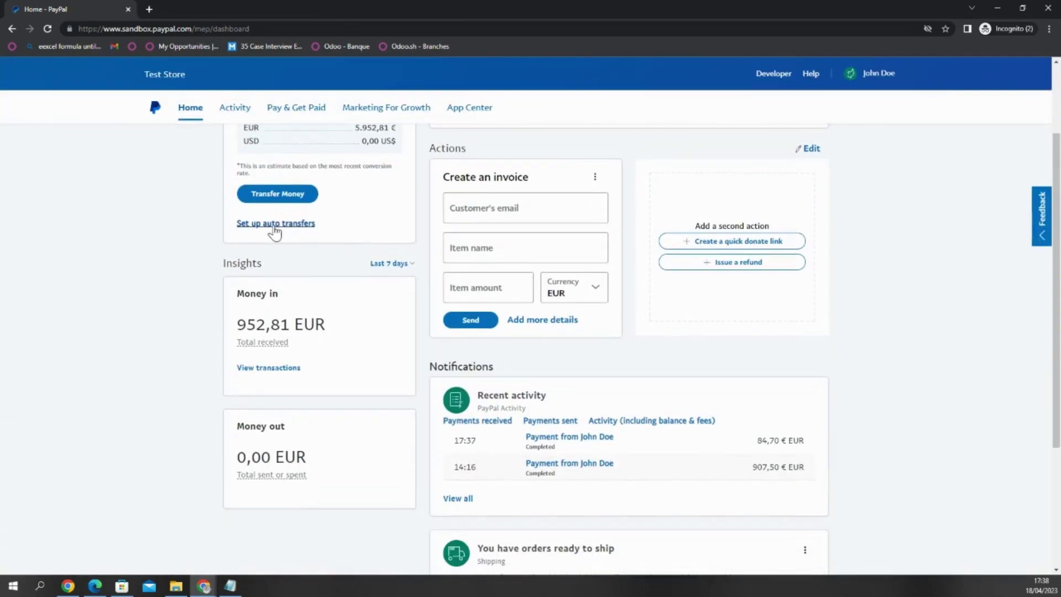
left_click(282, 369)
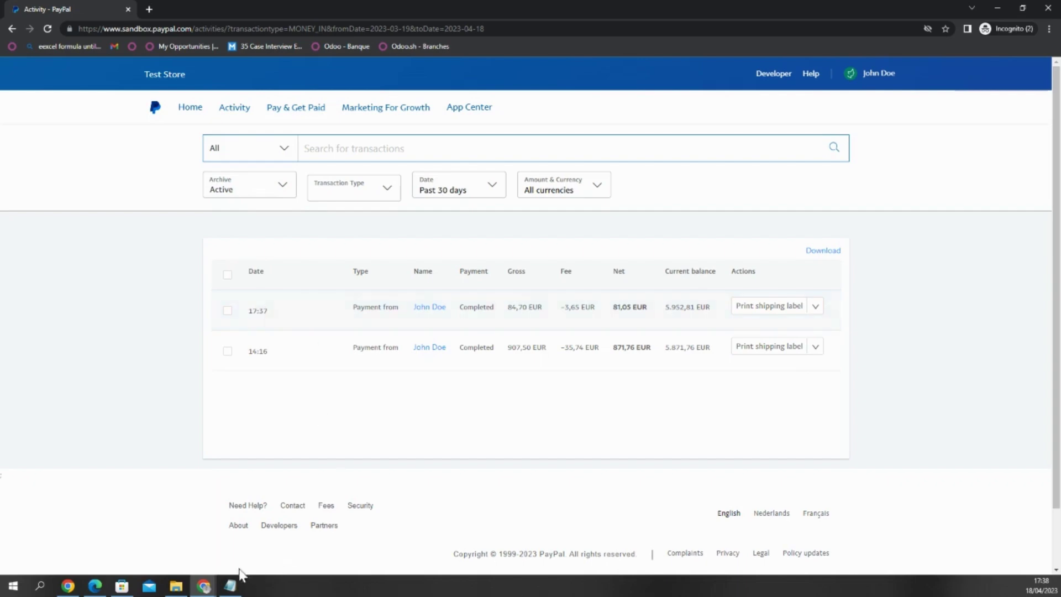
mouse_move(205, 584)
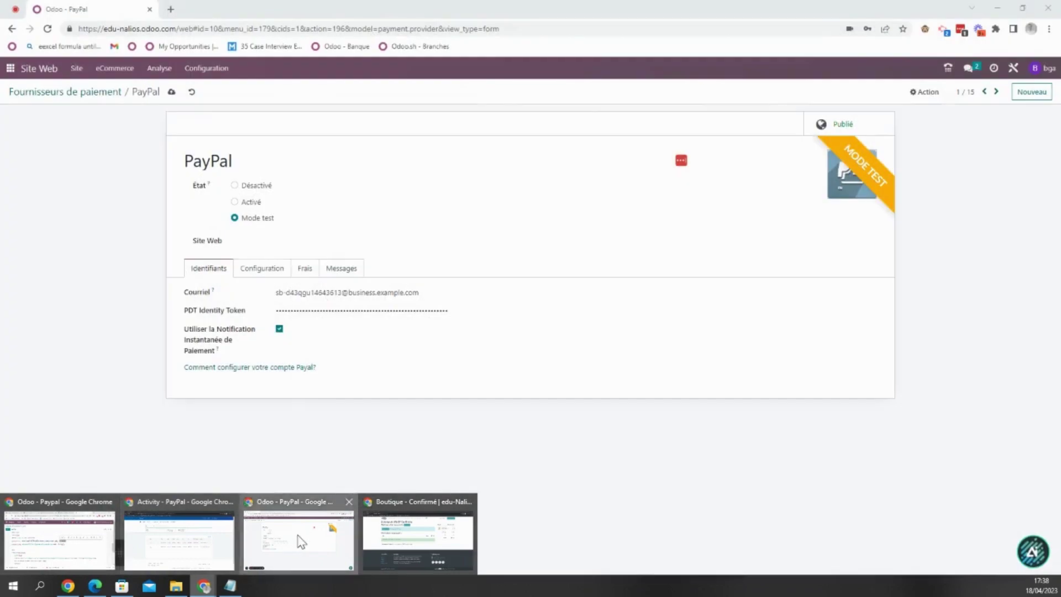
- Open Ventes in Odoo, clear the 'Mes Devis' filter and open order S00137
left_click(296, 535)
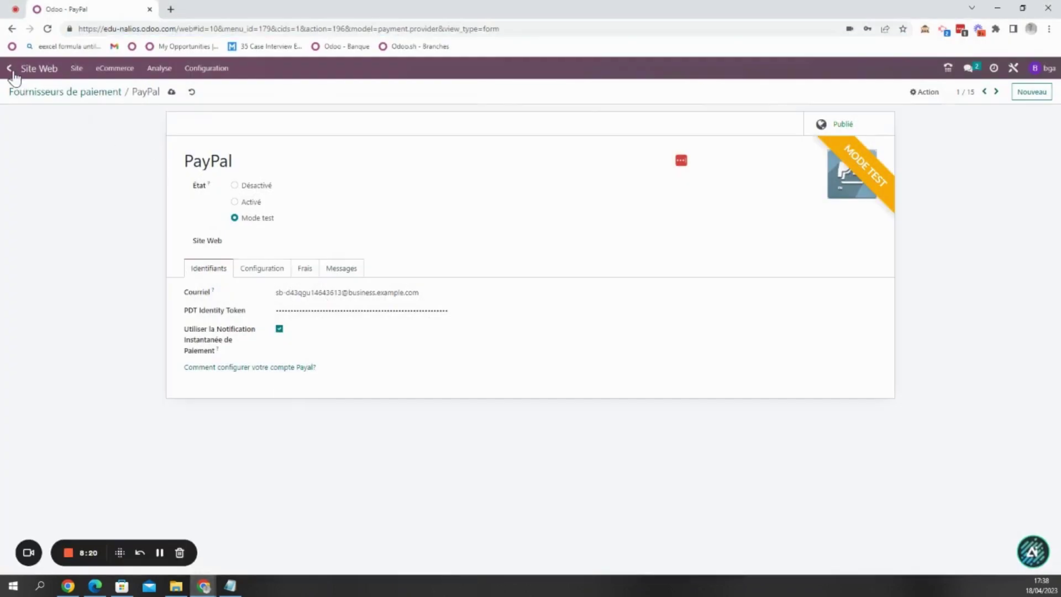
left_click(10, 68)
left_click(723, 128)
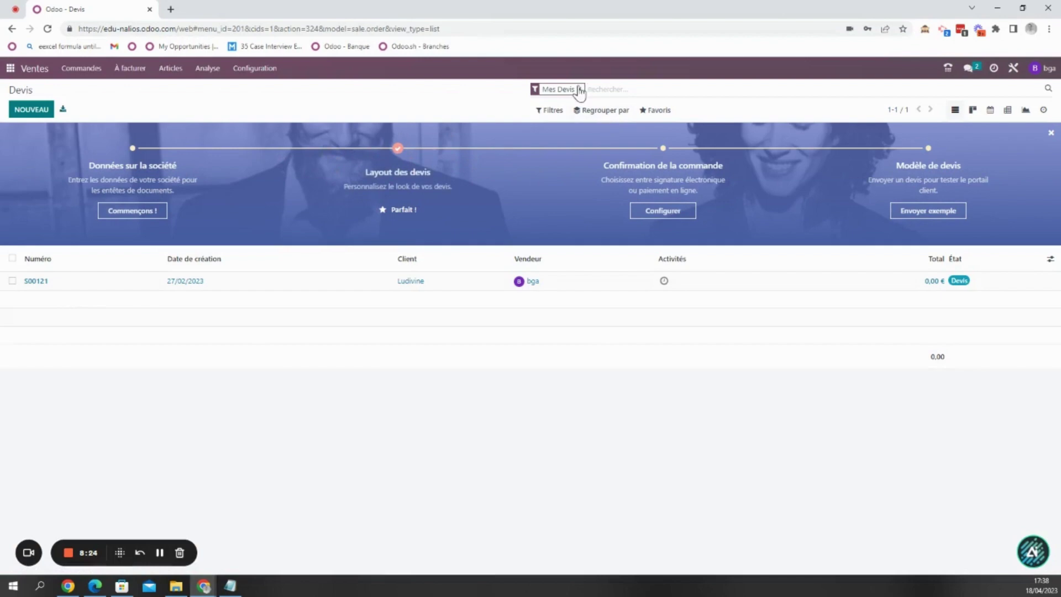
left_click(579, 89)
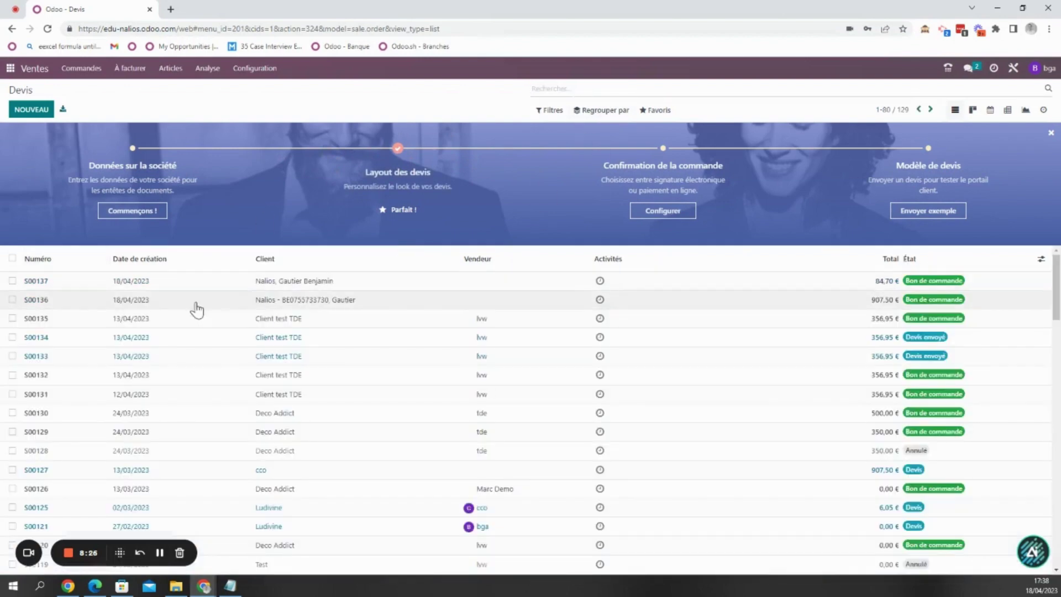
left_click(294, 280)
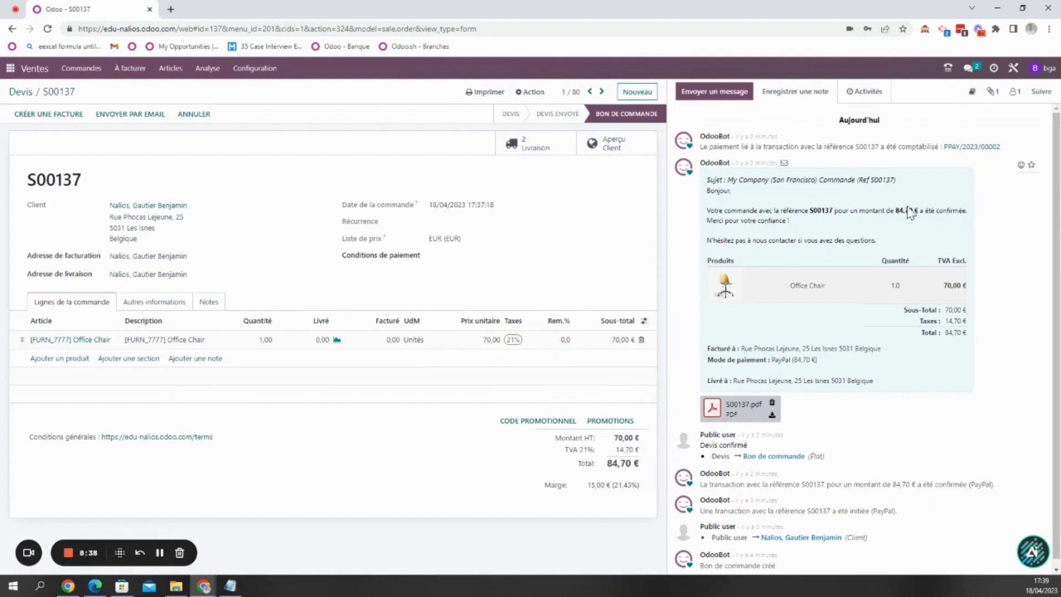
scroll(879, 407, "down", 2)
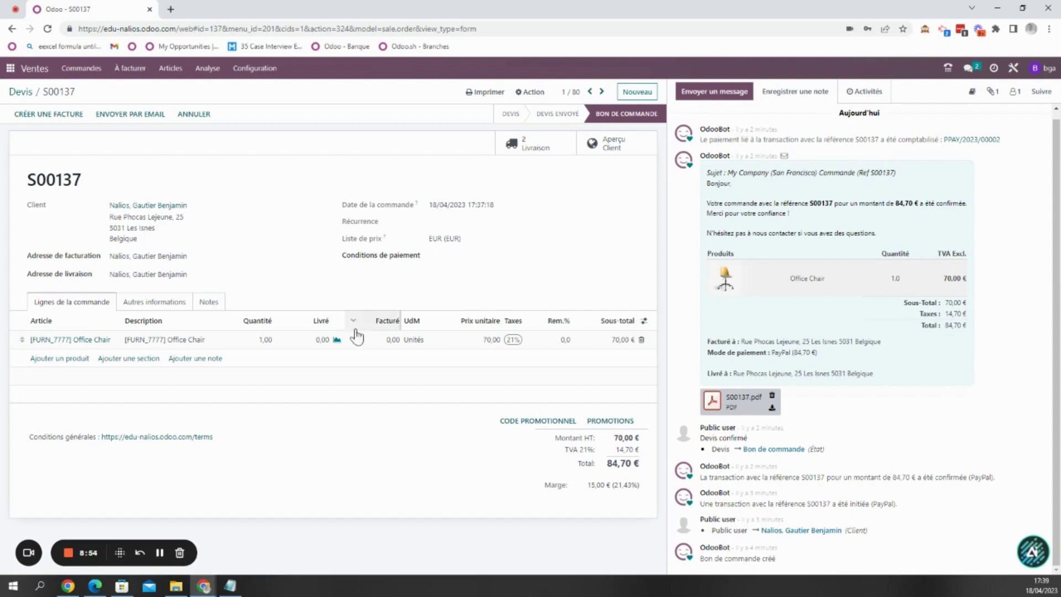
left_click(68, 552)
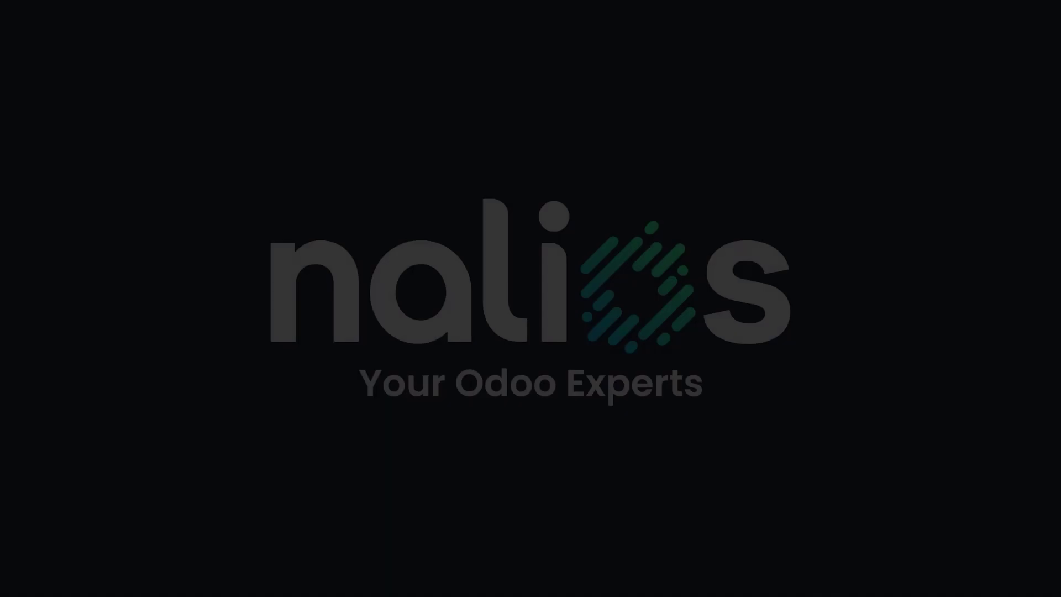